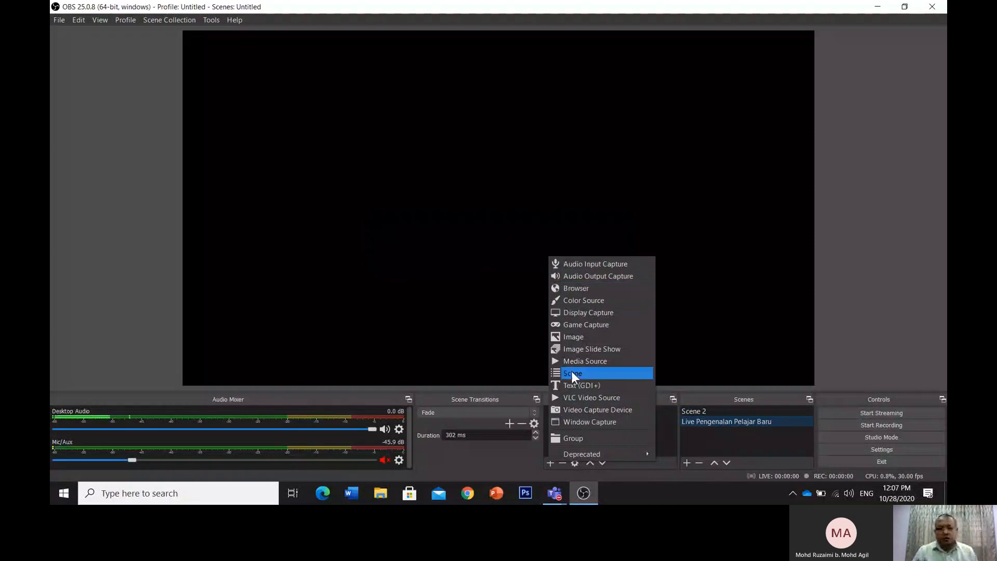
pyautogui.click(596, 421)
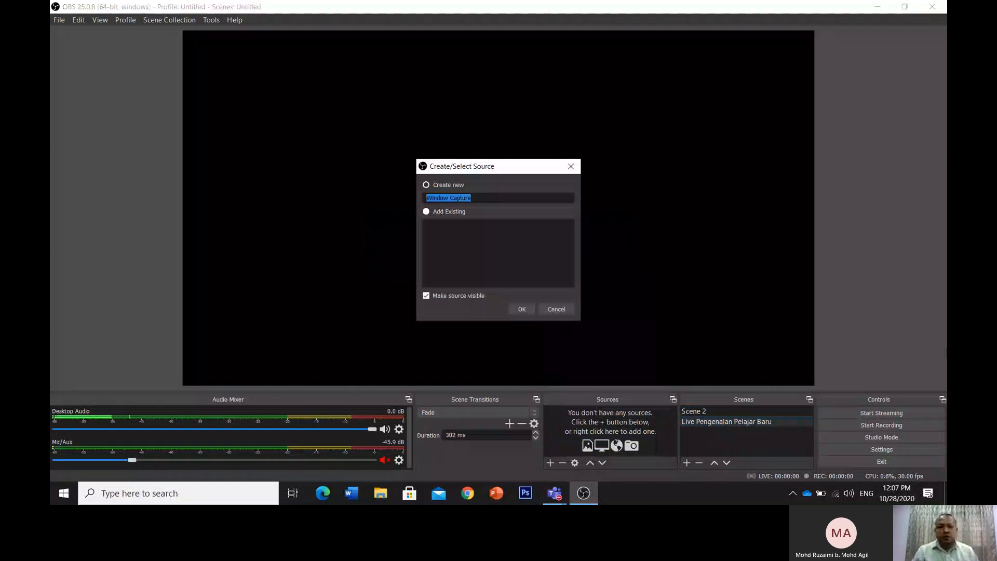
pyautogui.write('Pengenala')
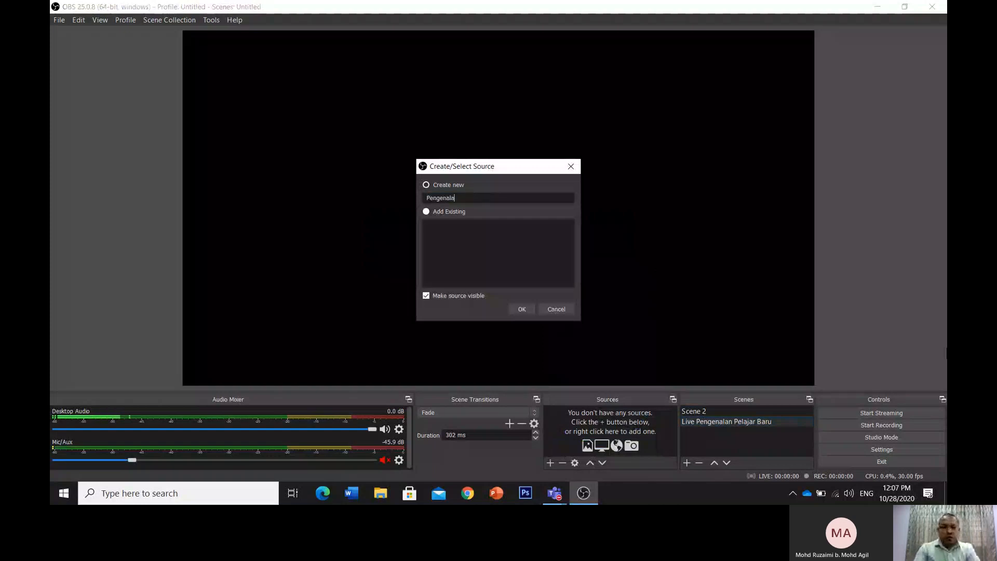
pyautogui.write('n Pelajar Baru')
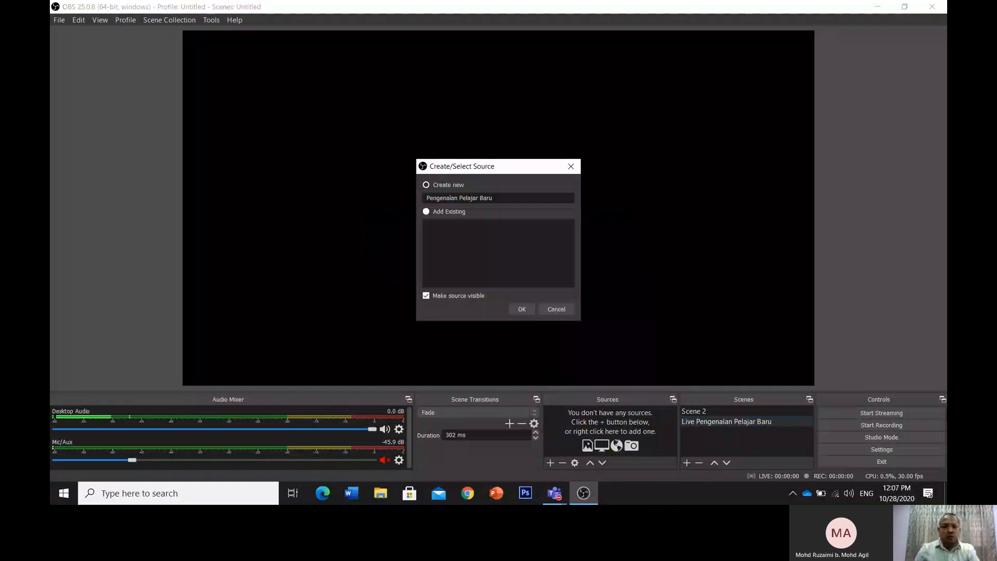
pyautogui.click(522, 309)
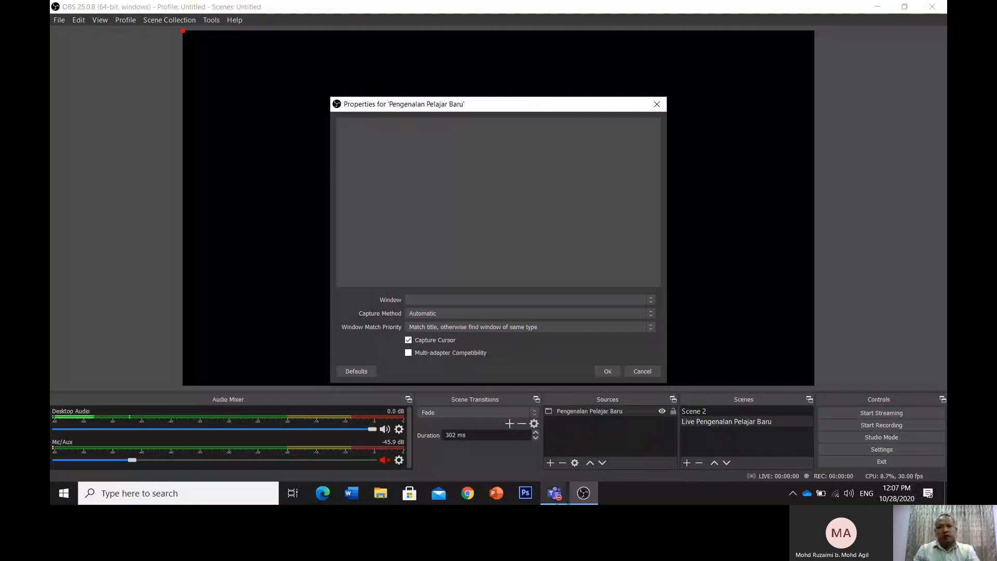
# Restore the Microsoft Teams Calls window, return to OBS and discard the unfinished window capture source
pyautogui.moveTo(560, 503)
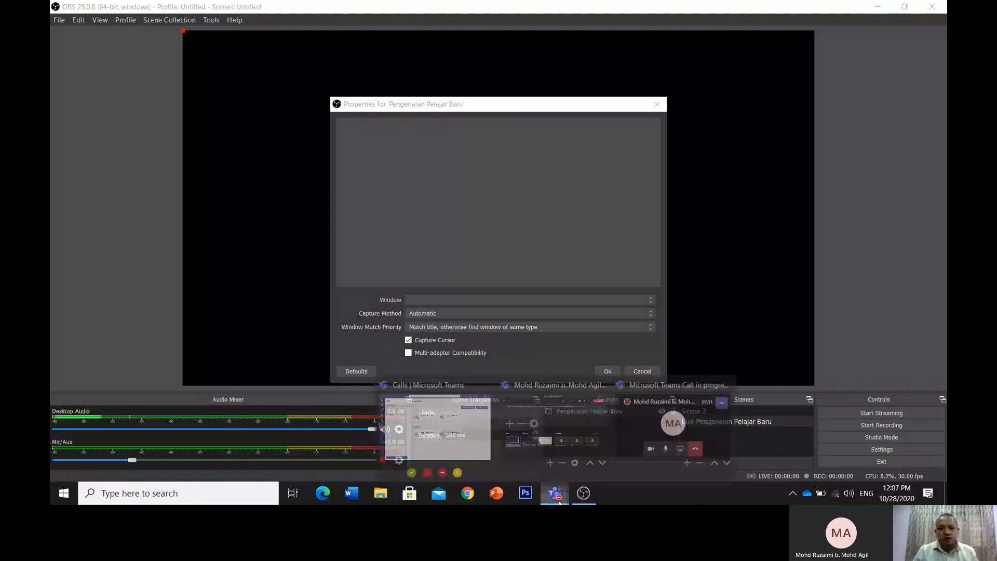
pyautogui.click(470, 413)
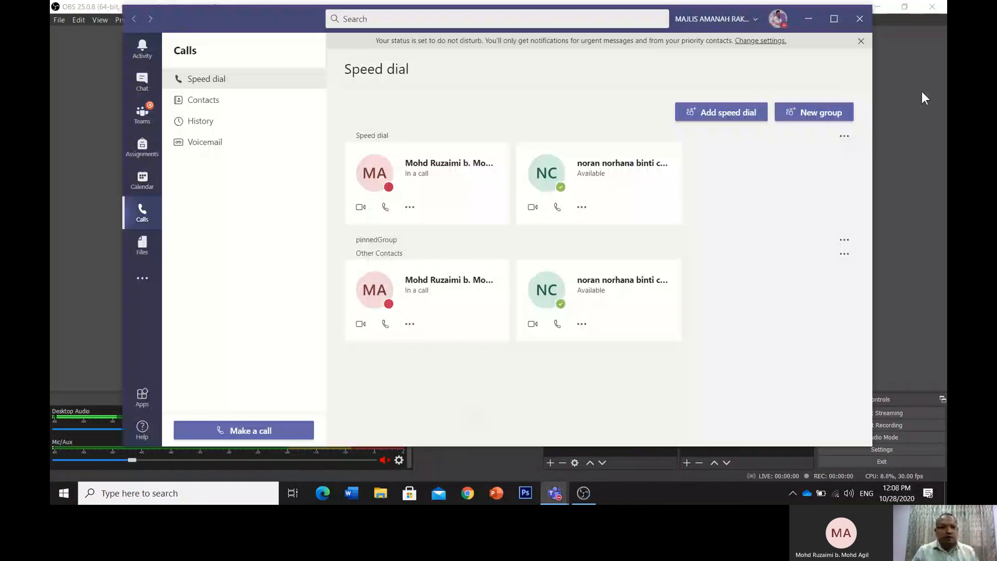
pyautogui.click(921, 91)
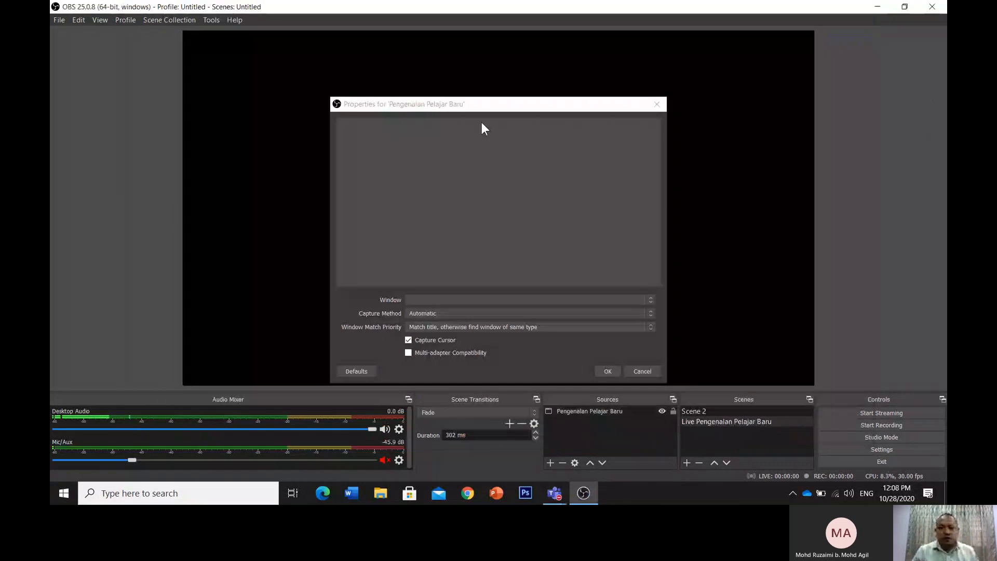
pyautogui.click(658, 104)
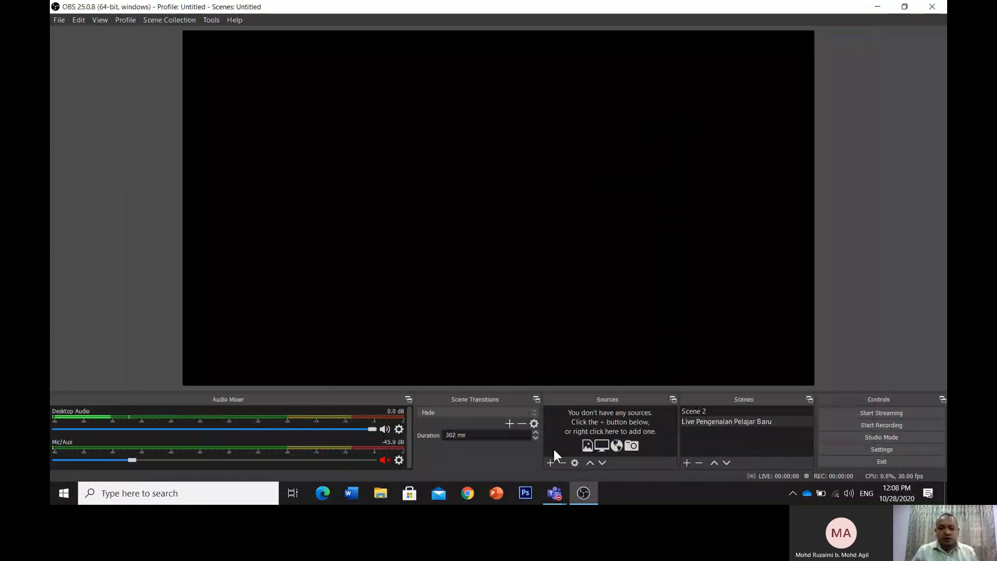
# Add a Window Capture source named "Pengenalan Pelajar Baru" that captures the "Calls | Microsoft Teams" window
pyautogui.click(547, 462)
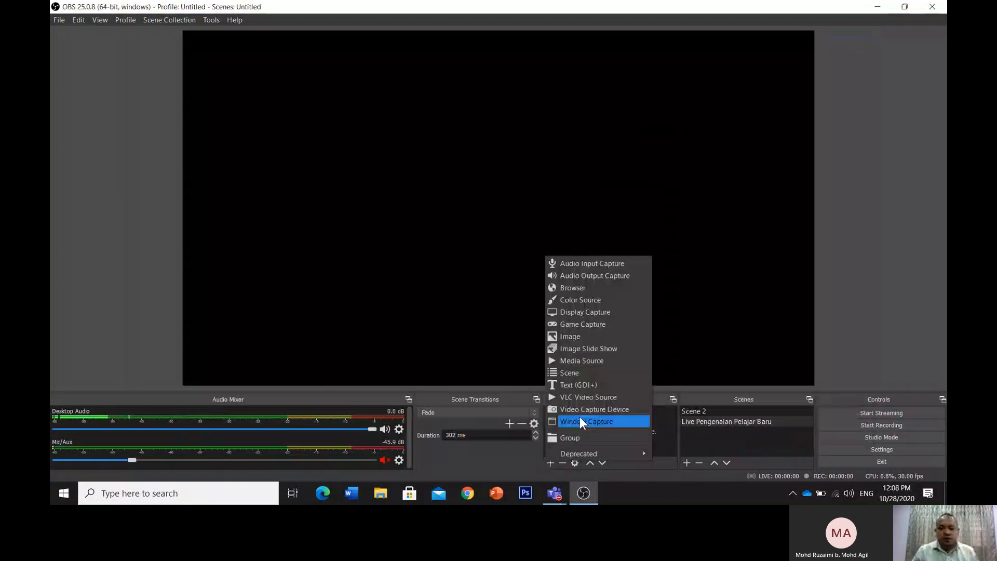
pyautogui.click(580, 417)
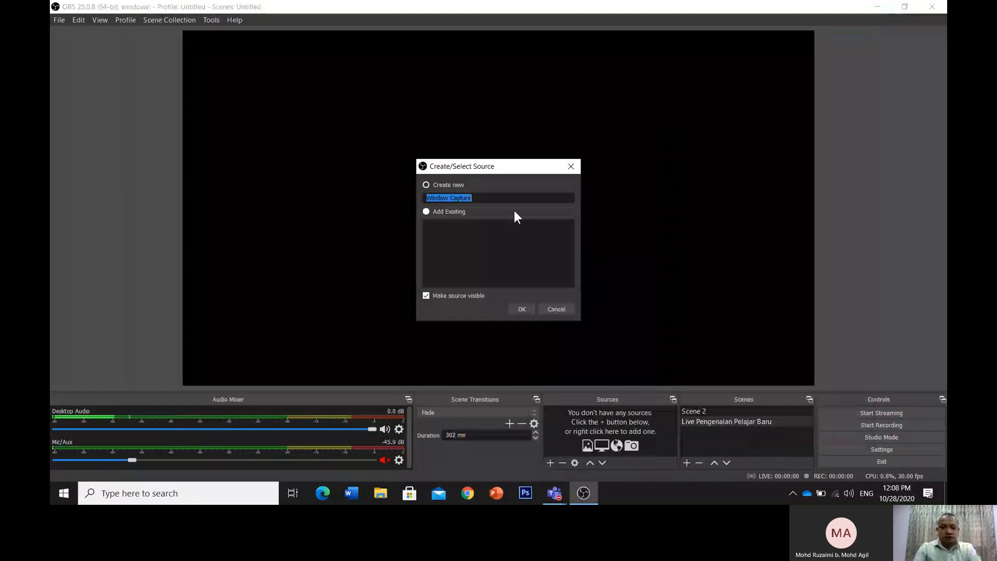
pyautogui.write('Pengenalan Pelajar Baru')
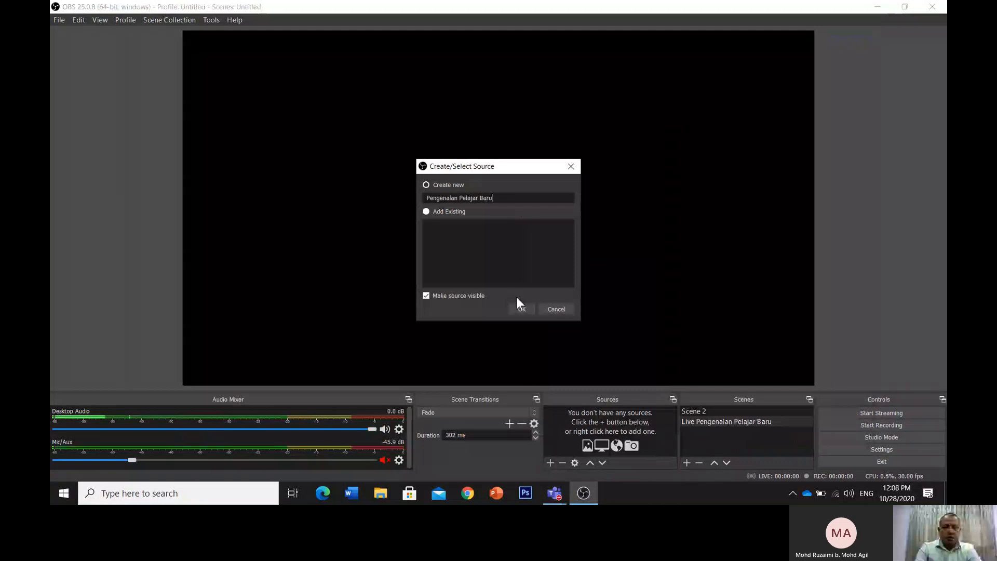
pyautogui.click(520, 309)
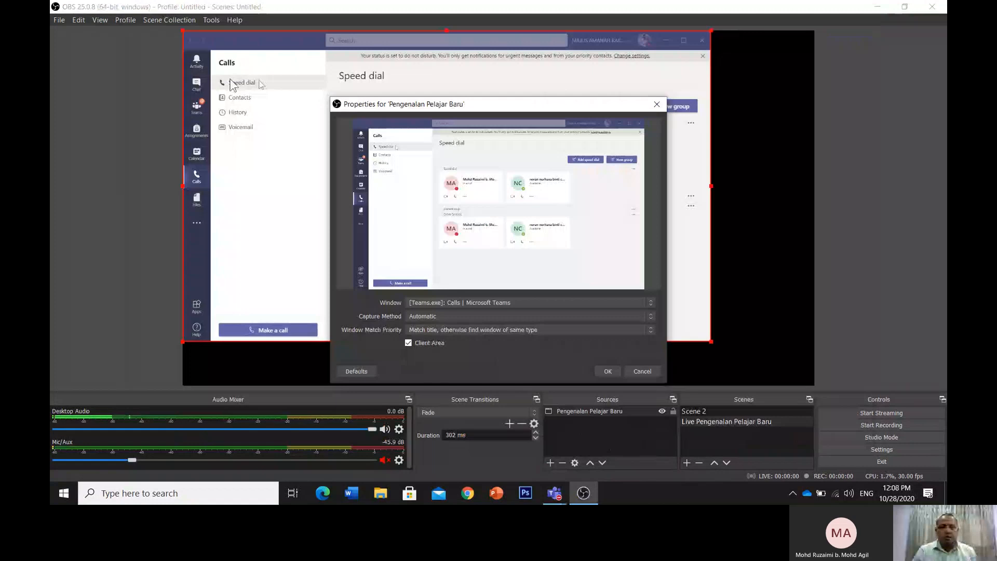
pyautogui.click(657, 106)
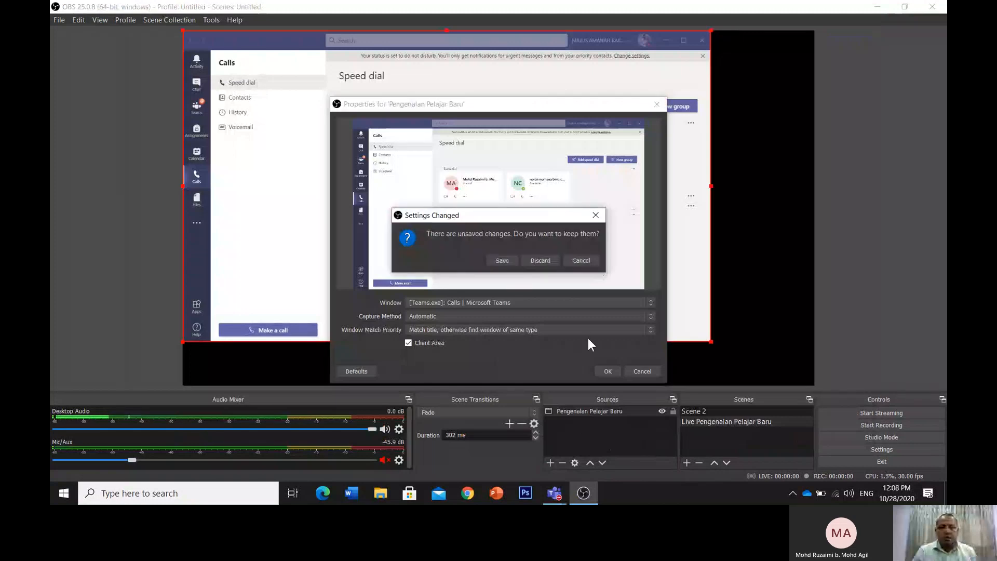
pyautogui.click(580, 261)
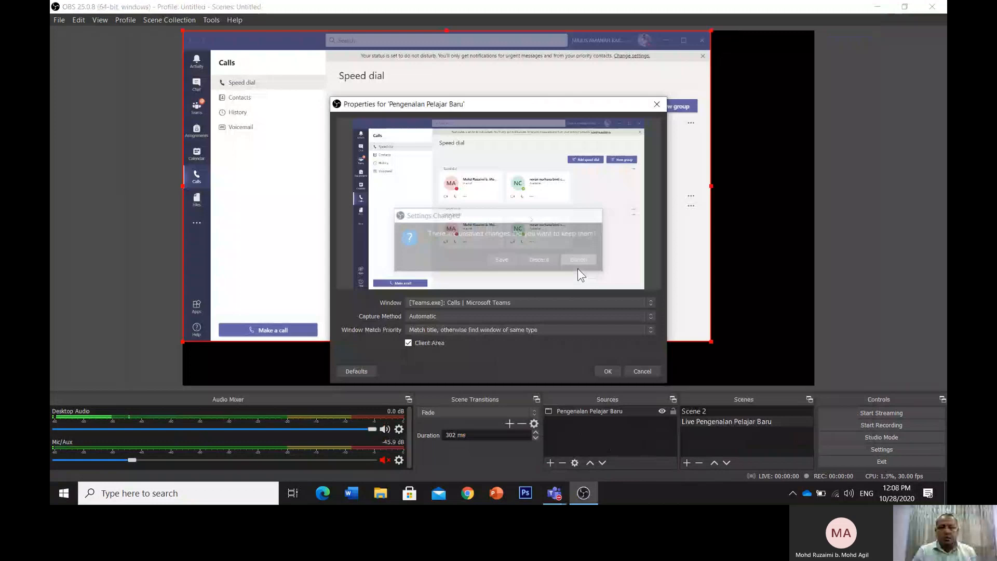
pyautogui.click(606, 372)
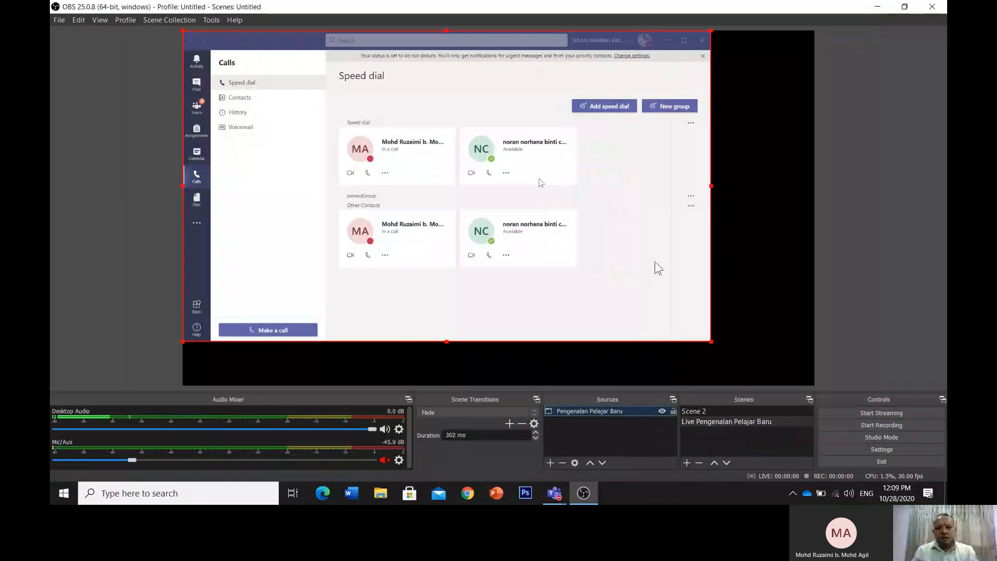
# Try a horizontal flip on the captured Teams window and flip it back
pyautogui.rightClick(607, 143)
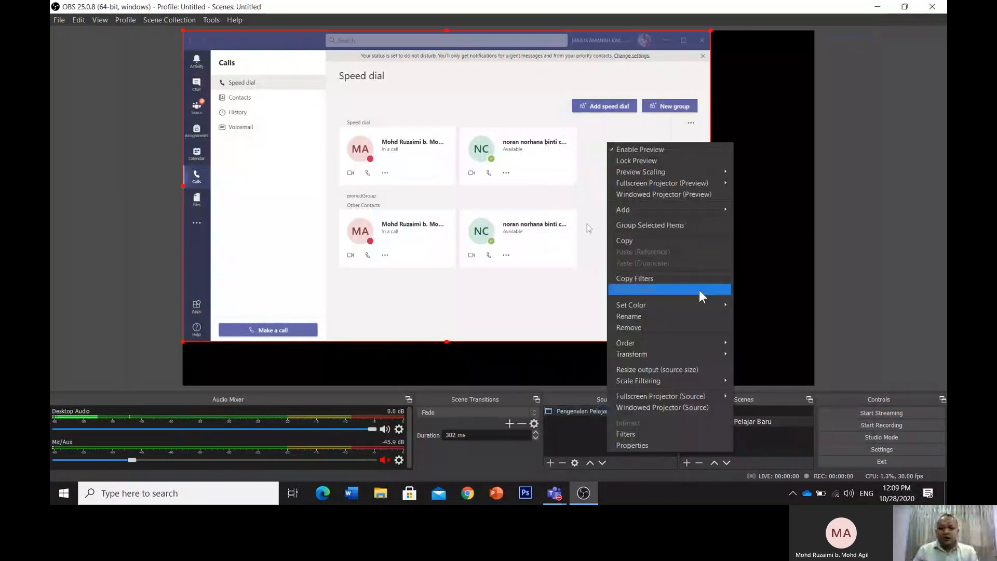
pyautogui.click(726, 352)
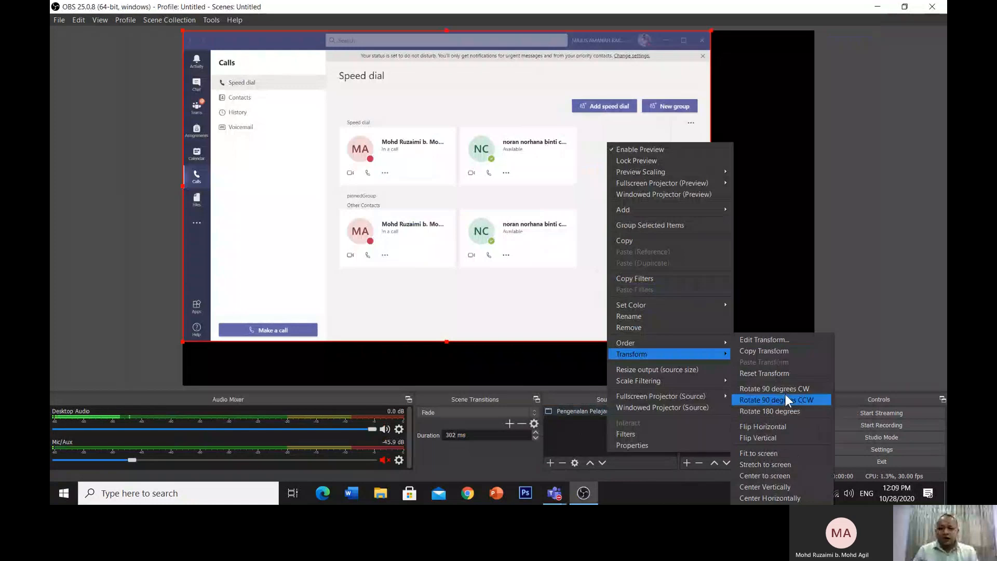
pyautogui.click(785, 428)
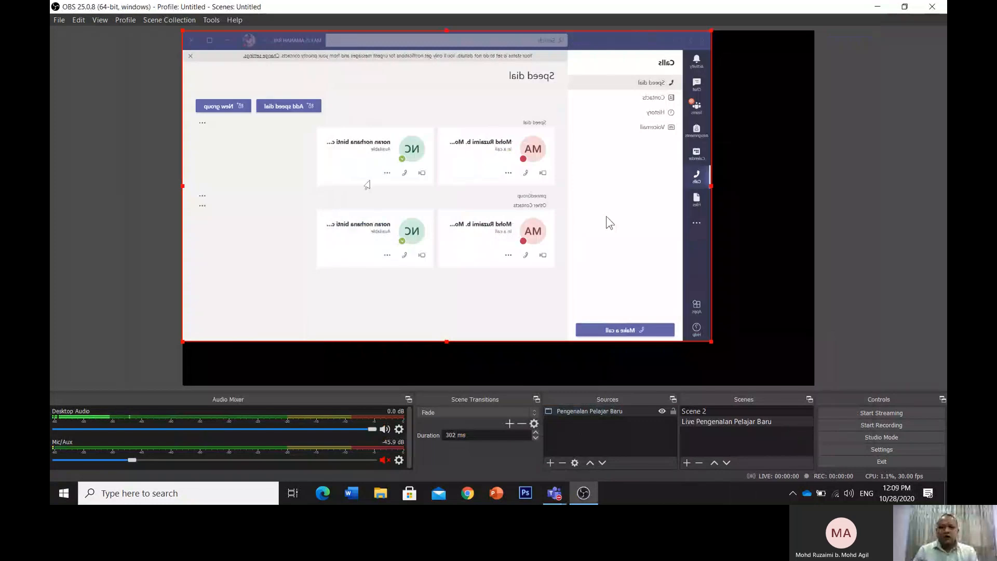
pyautogui.rightClick(606, 217)
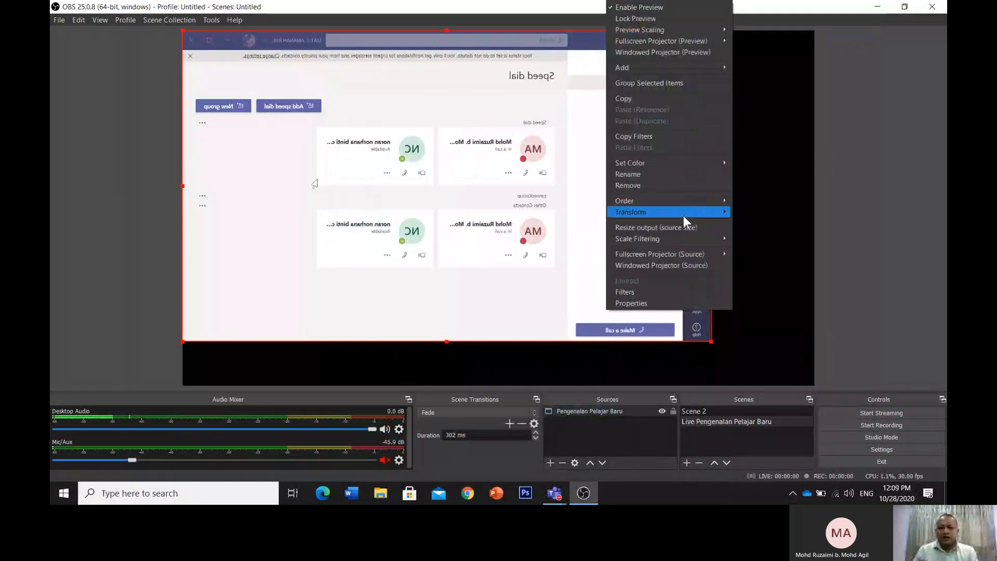
pyautogui.moveTo(684, 213)
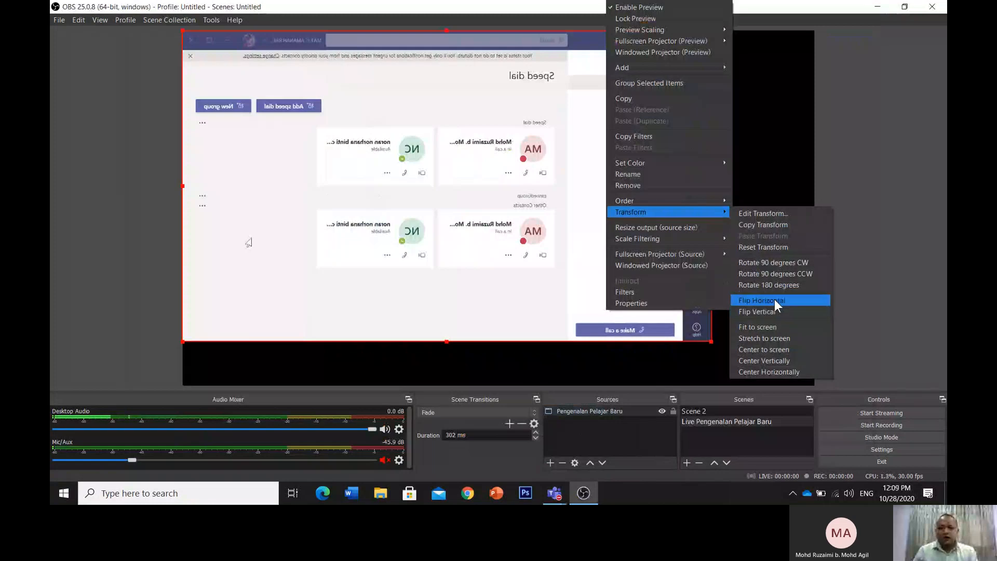
pyautogui.click(774, 300)
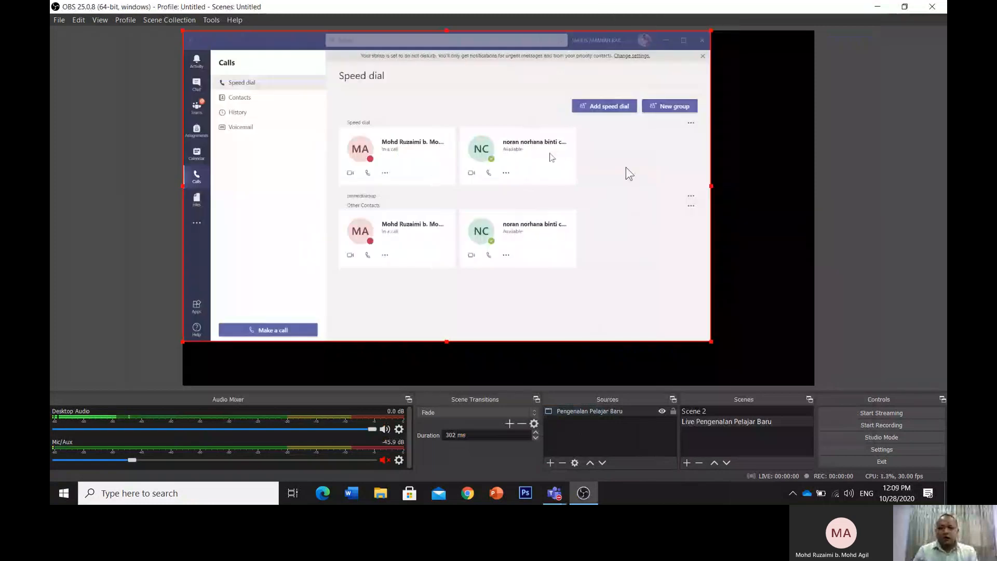
# Fit the captured Teams window to the screen and deselect the source
pyautogui.rightClick(660, 173)
pyautogui.moveTo(747, 385)
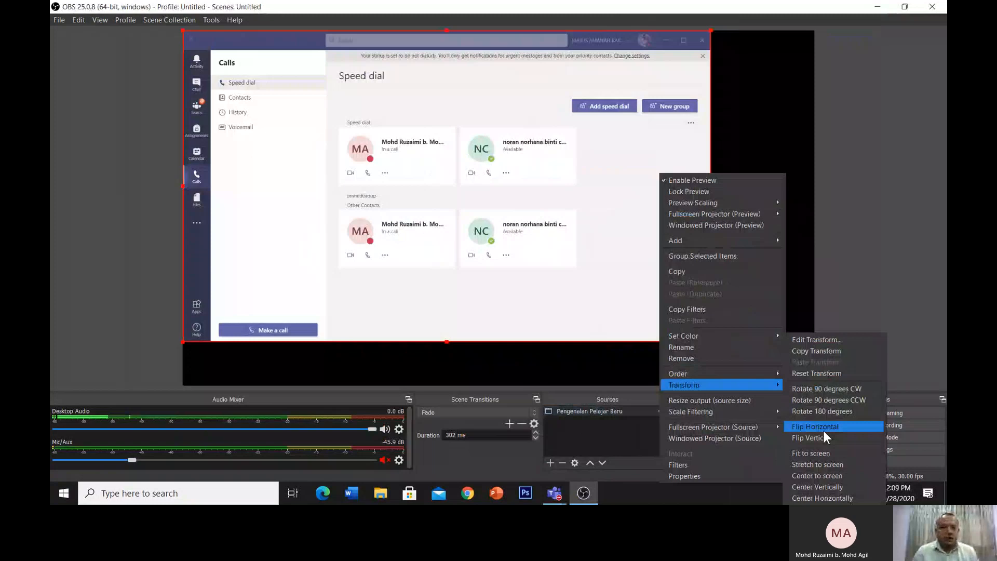
pyautogui.click(810, 453)
pyautogui.click(157, 41)
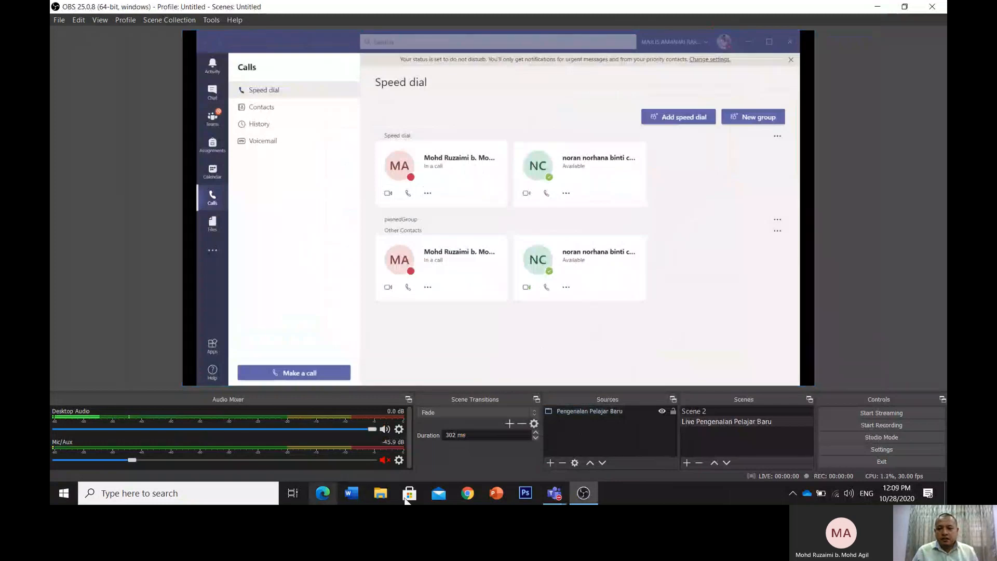
# Open the stream settings and choose Facebook Live as the streaming service
pyautogui.click(876, 450)
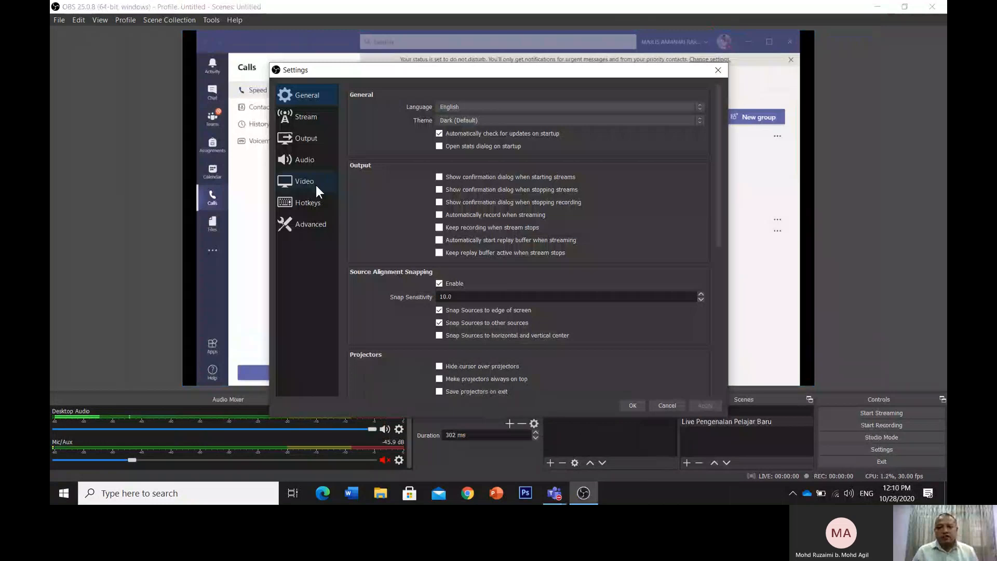
pyautogui.click(306, 118)
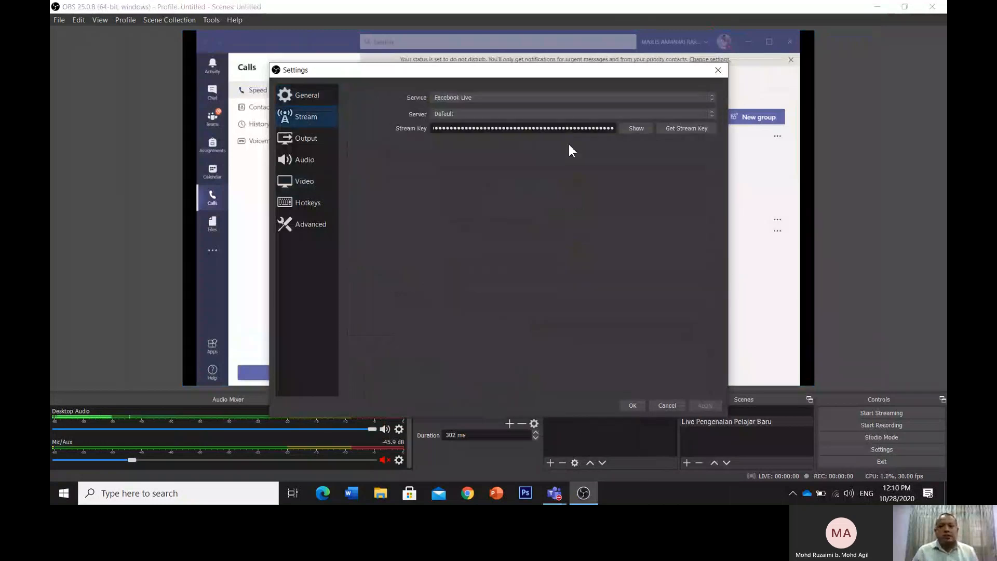
pyautogui.click(710, 99)
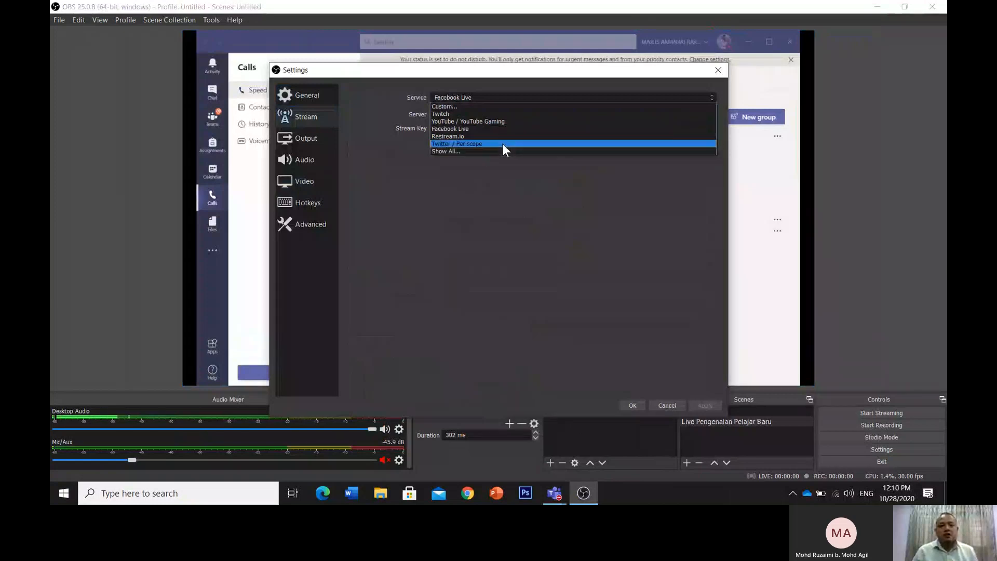
pyautogui.click(472, 129)
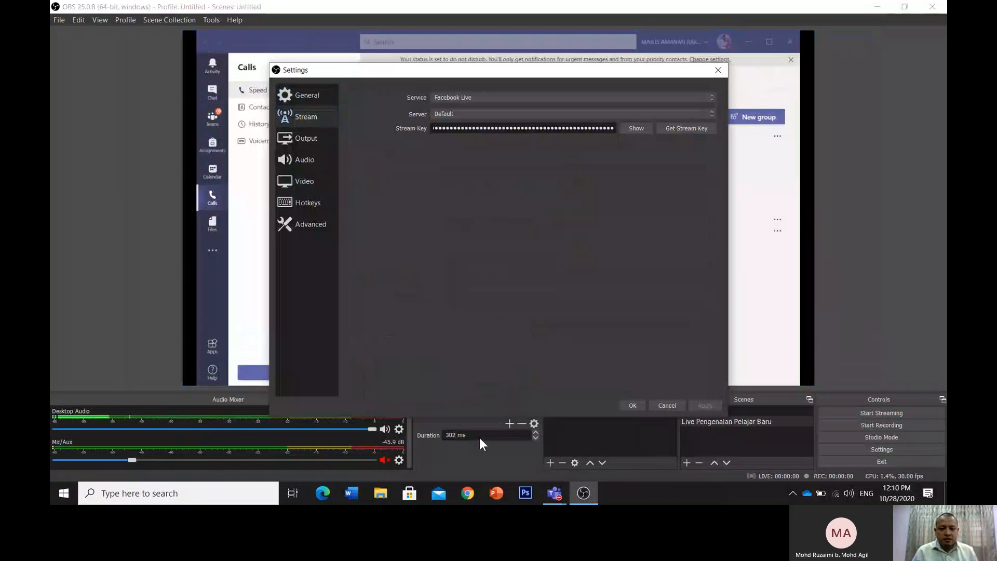
# Switch to Microsoft Edge, open the Institut Kemahiran MARA Johor Bahru Facebook page and start creating a live video
pyautogui.click(318, 499)
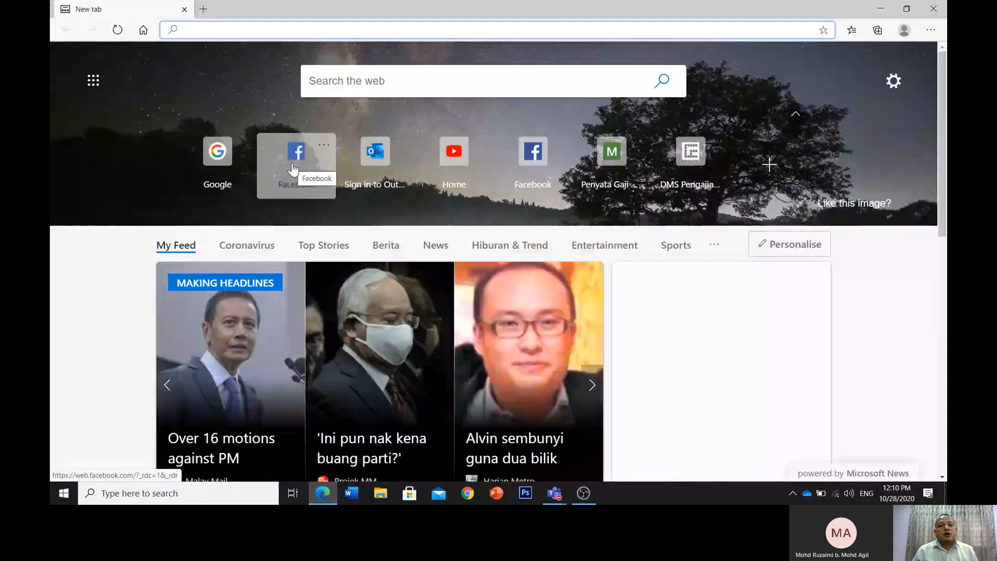
pyautogui.click(293, 165)
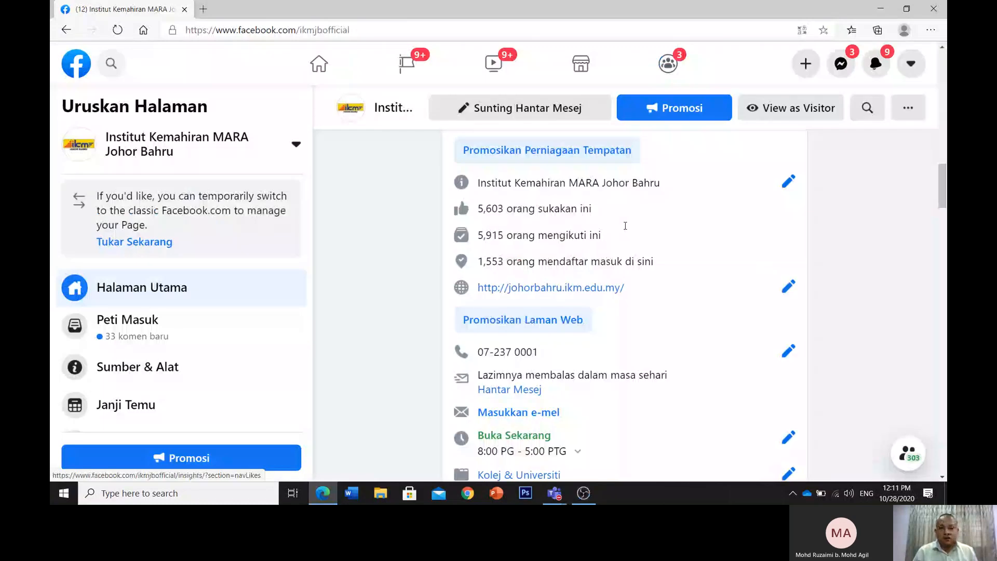
pyautogui.scroll(-5, 626, 228)
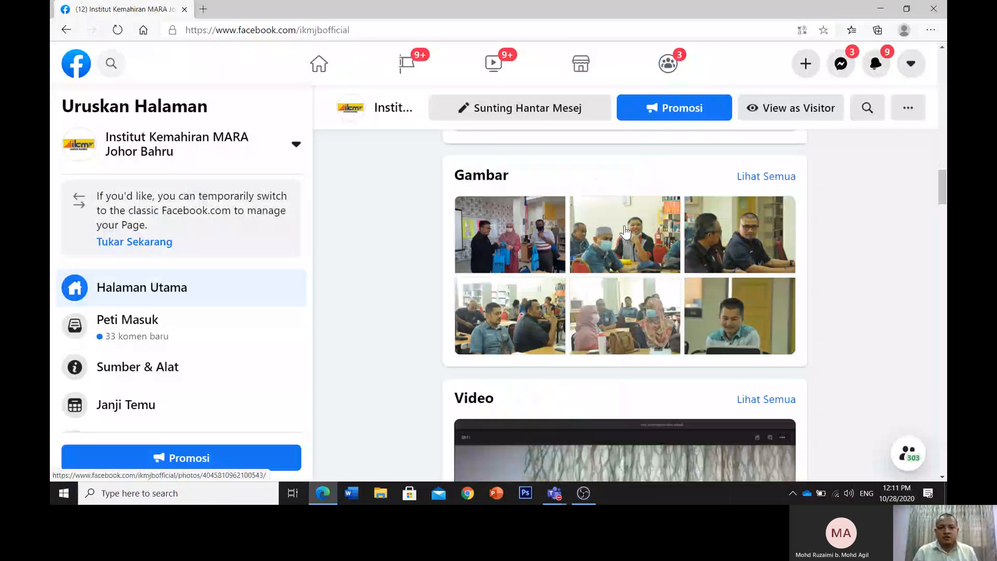
pyautogui.scroll(-5, 625, 231)
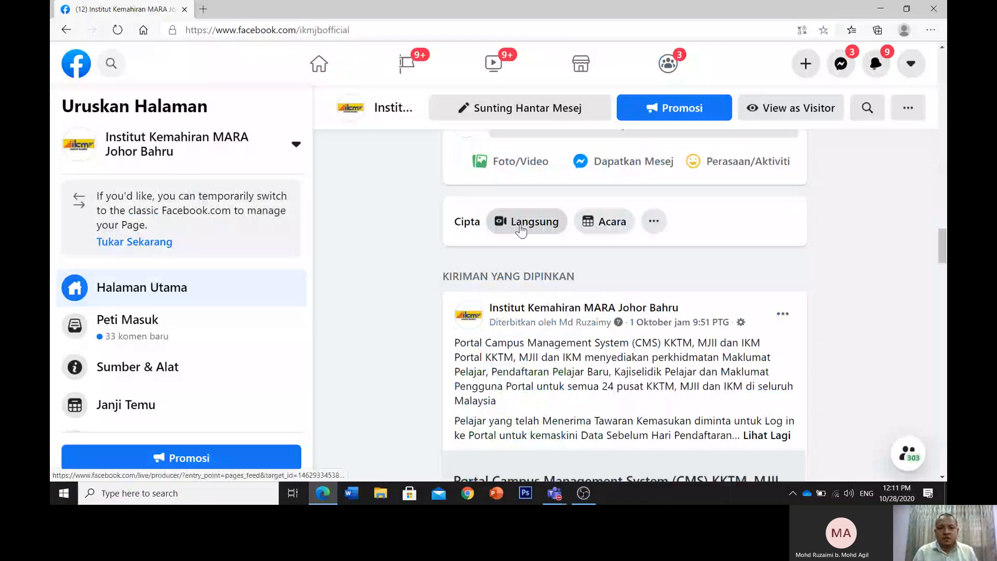
pyautogui.click(522, 223)
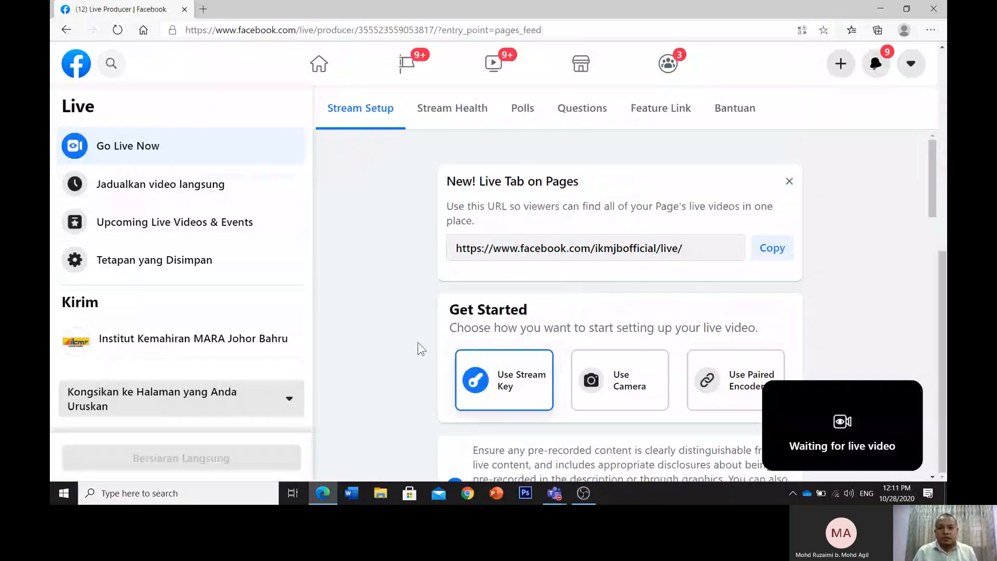
# Copy the stream key from the Live Stream Setup section of the Facebook Live Producer page
pyautogui.scroll(-5, 422, 349)
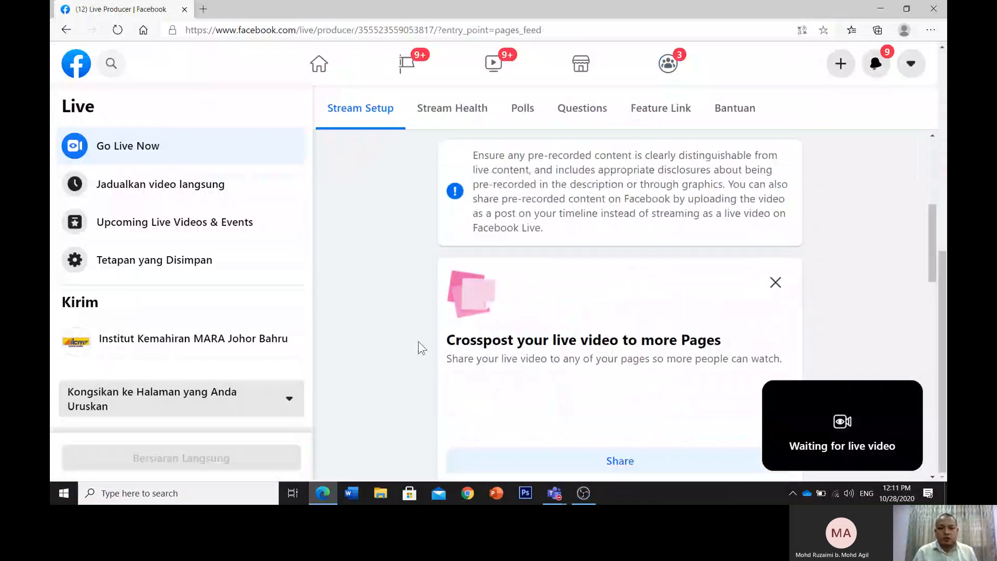
pyautogui.scroll(1, 418, 348)
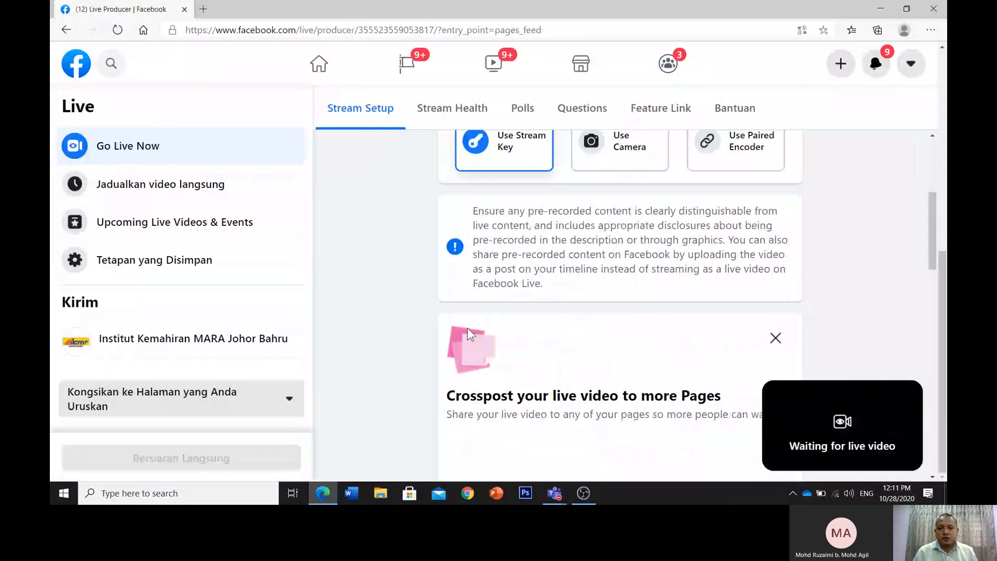
pyautogui.scroll(4, 470, 334)
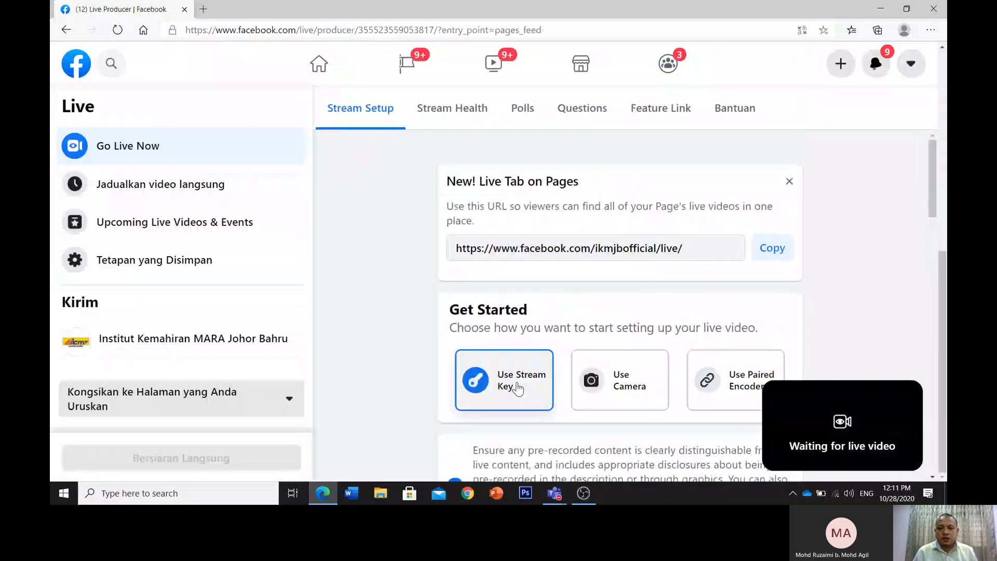
pyautogui.moveTo(931, 197); pyautogui.dragTo(926, 296)
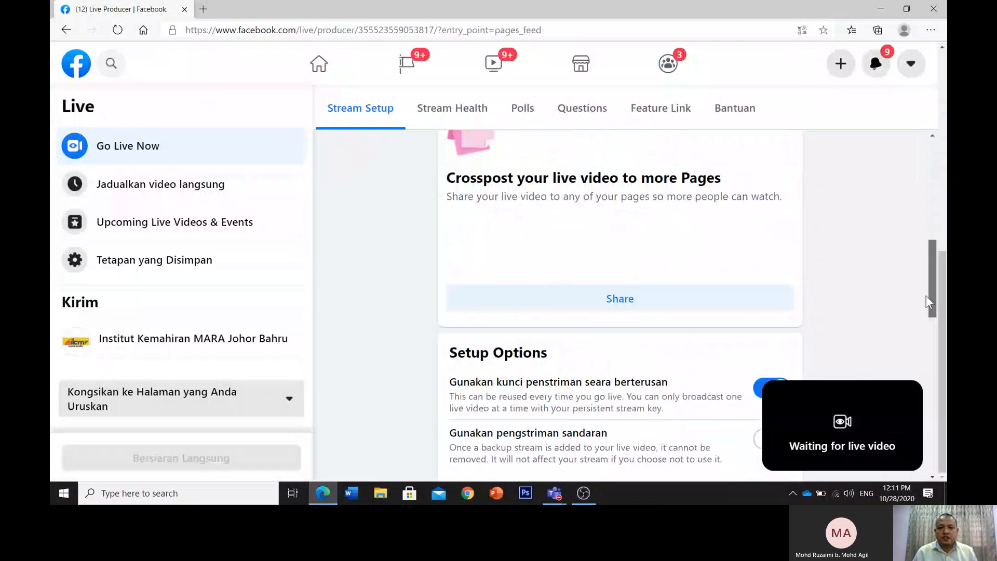
pyautogui.moveTo(927, 296); pyautogui.dragTo(926, 412)
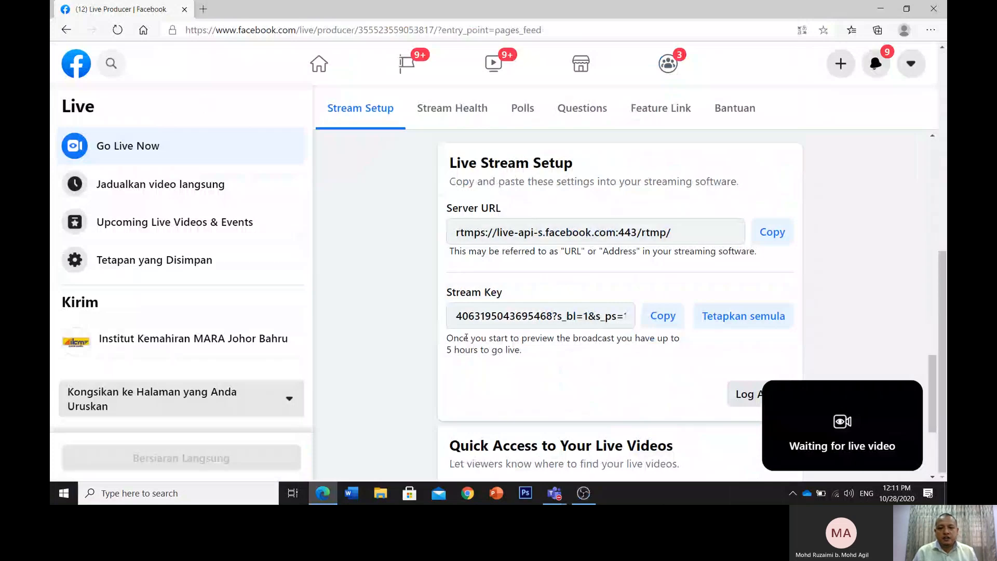
pyautogui.click(673, 320)
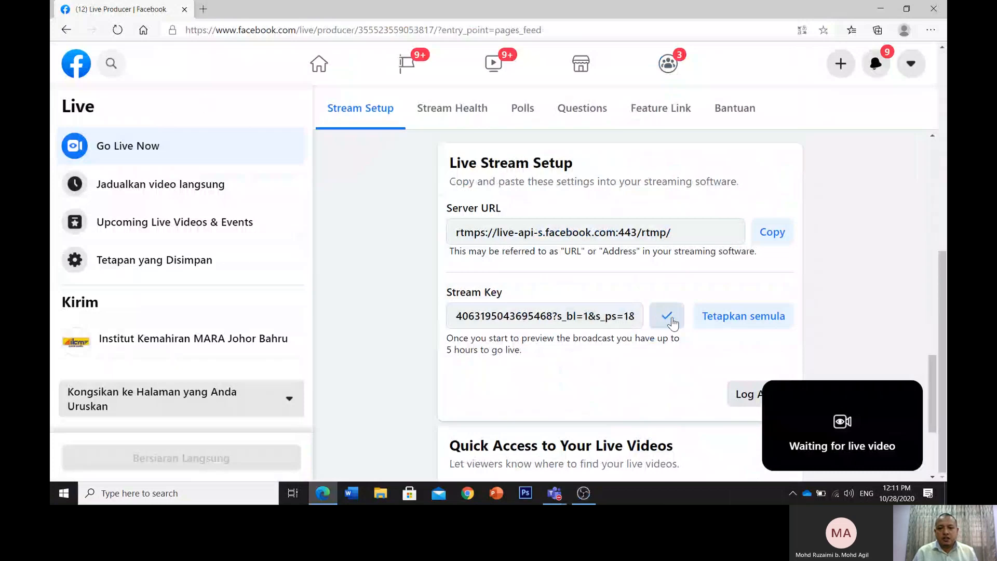
pyautogui.click(672, 321)
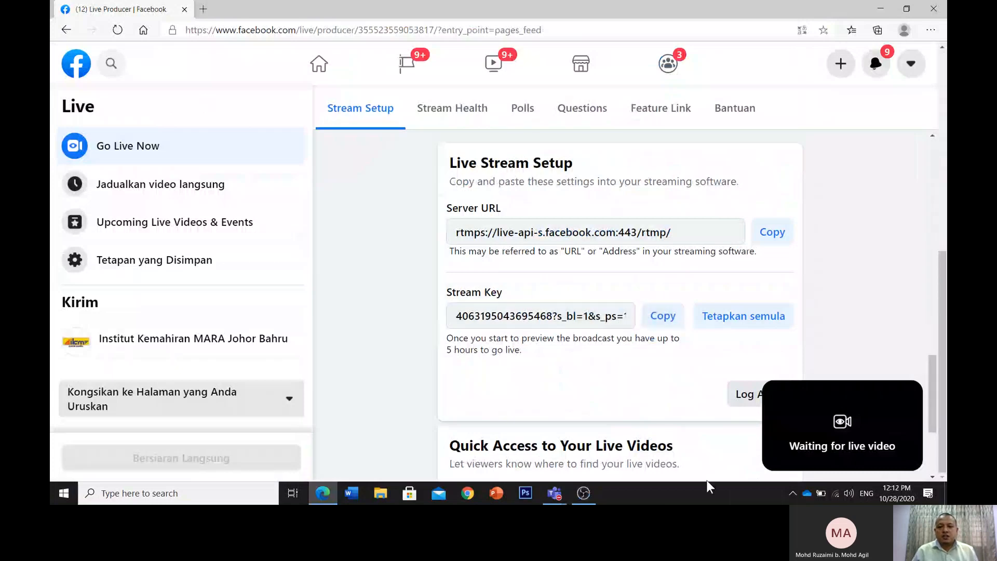
# Switch to OBS, replace the stream key in the stream settings with the copied key, and save the settings
pyautogui.click(584, 492)
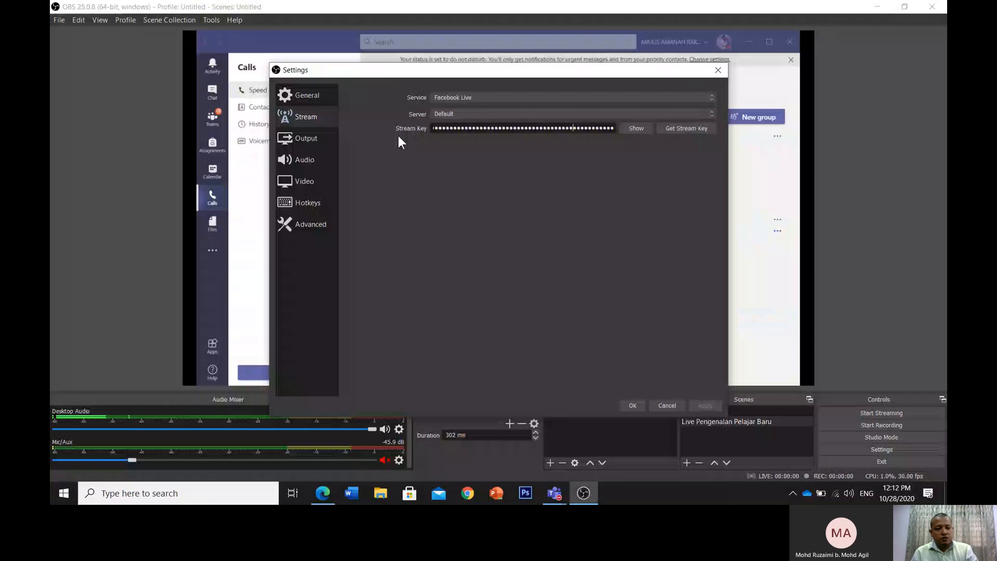
pyautogui.doubleClick(616, 125)
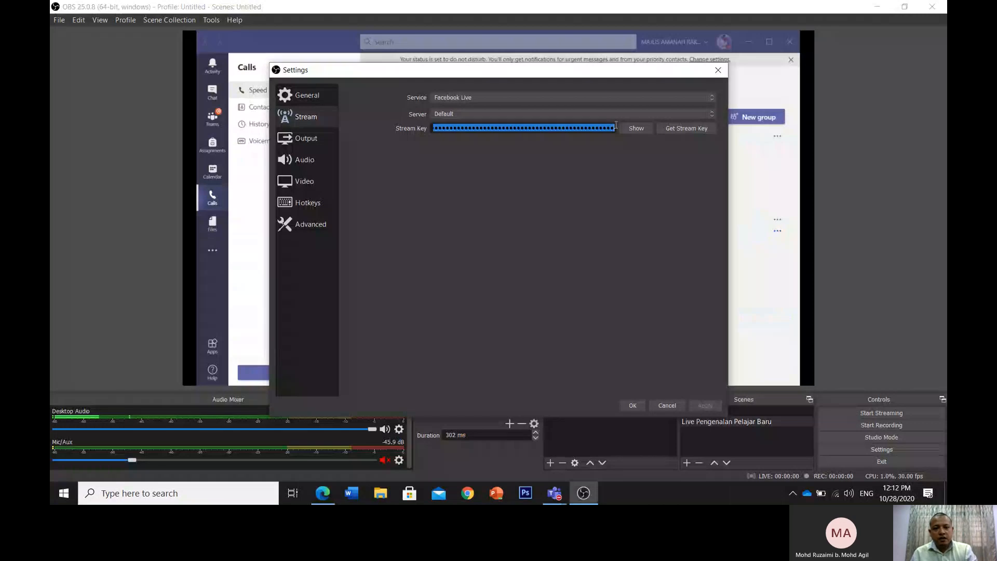
pyautogui.press('BackSpace')
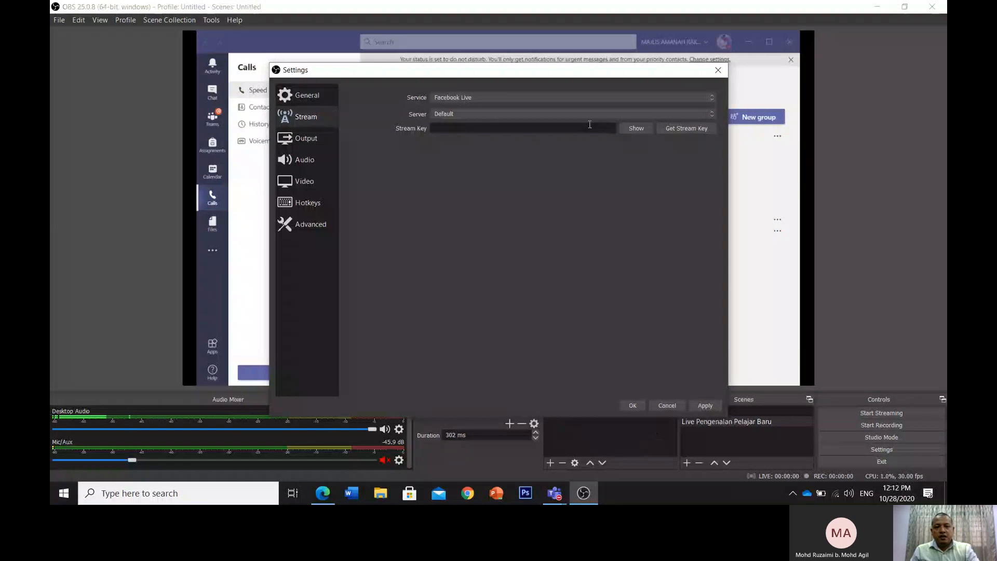
pyautogui.hotkey('ctrl', 'v')
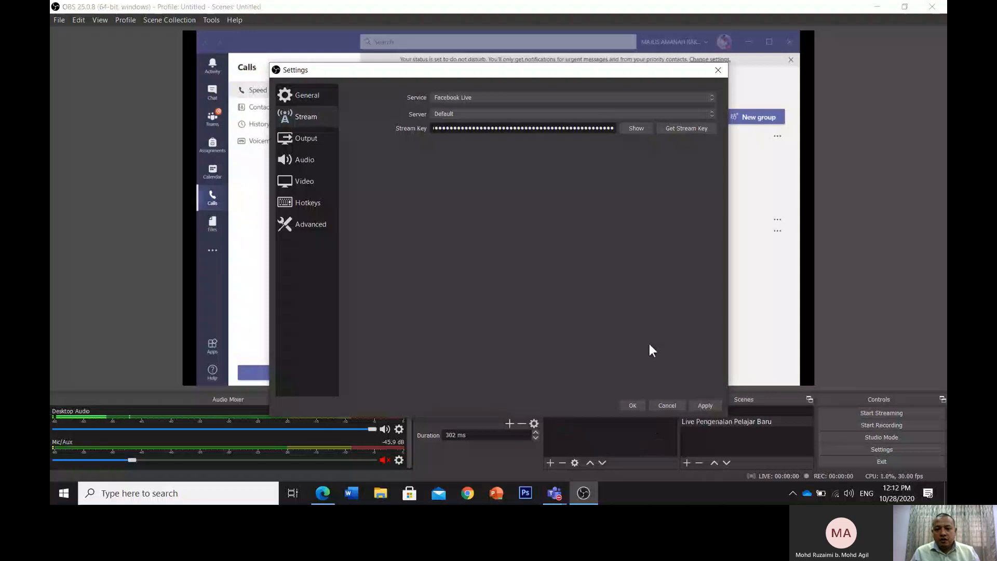
pyautogui.click(700, 407)
pyautogui.click(631, 405)
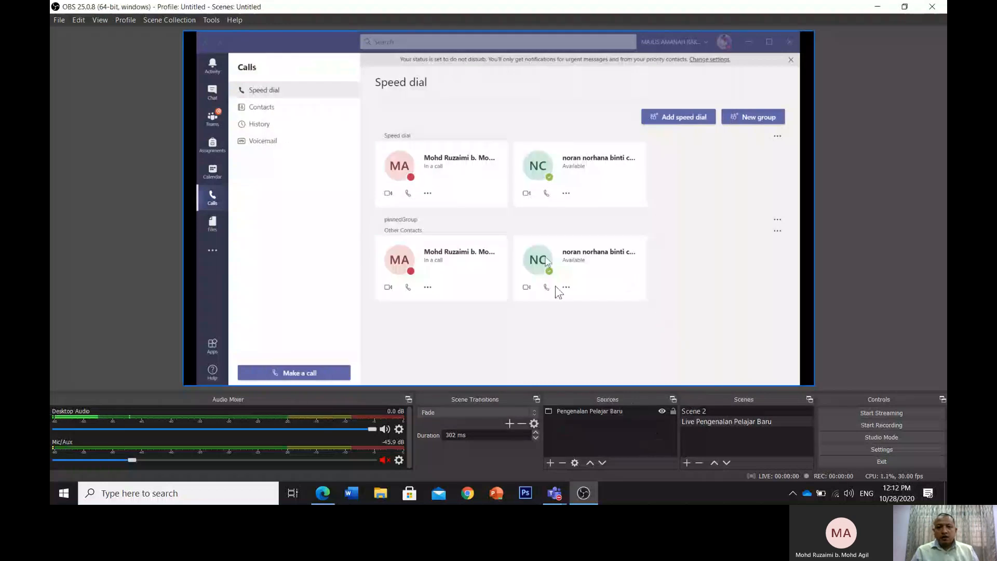
# Check the live video preview on the Live Producer page in Microsoft Edge and return to OBS
pyautogui.click(330, 493)
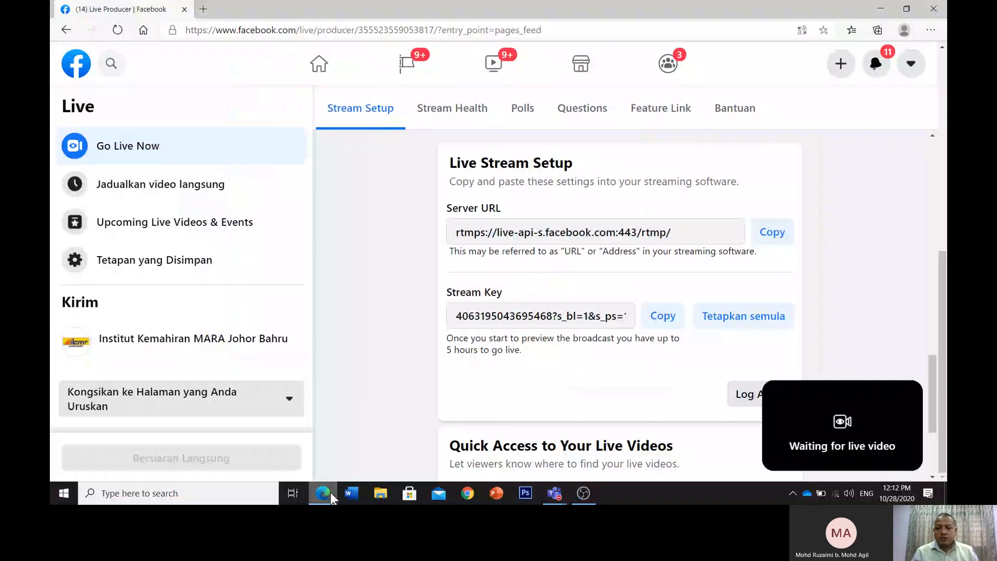
pyautogui.scroll(15, 829, 405)
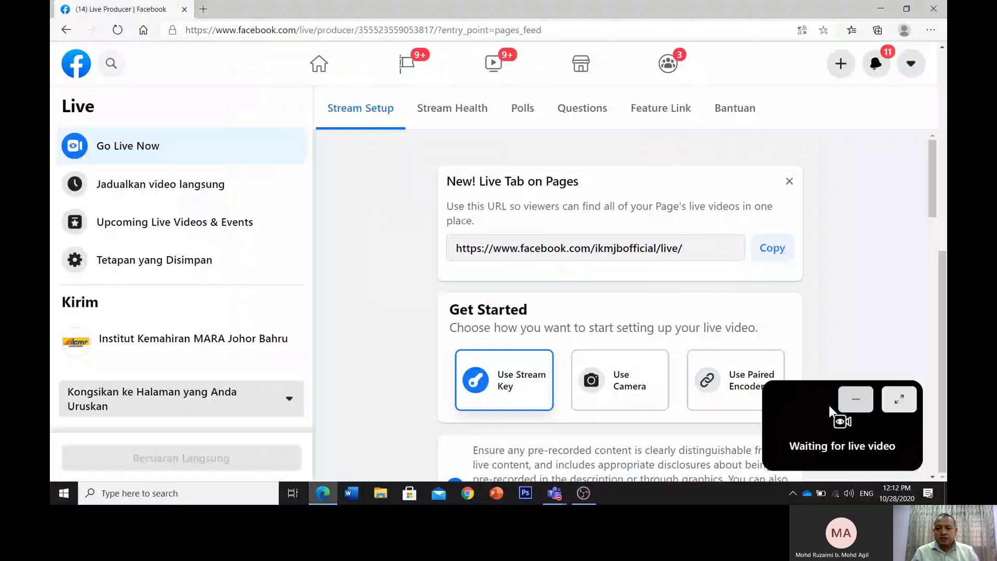
pyautogui.hotkey('alt', 'Tab')
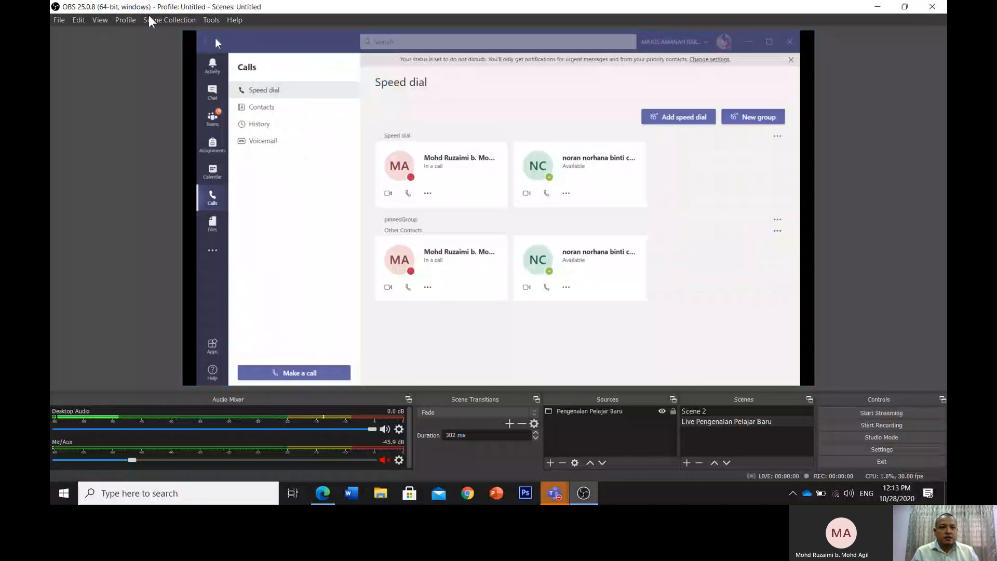
# Reopen the OBS stream settings, review the streaming service and stream key fields, and close the settings
pyautogui.click(61, 19)
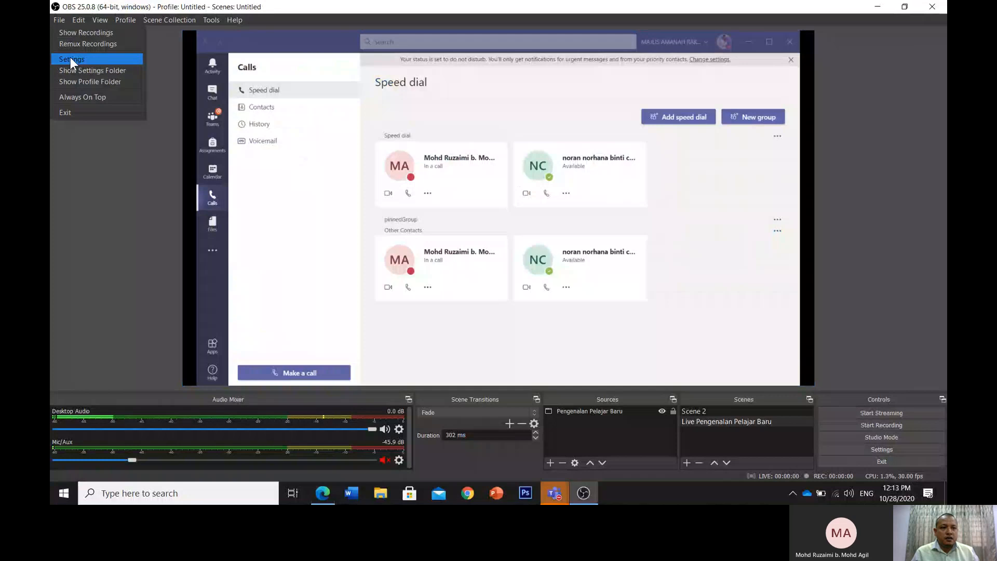
pyautogui.moveTo(132, 24)
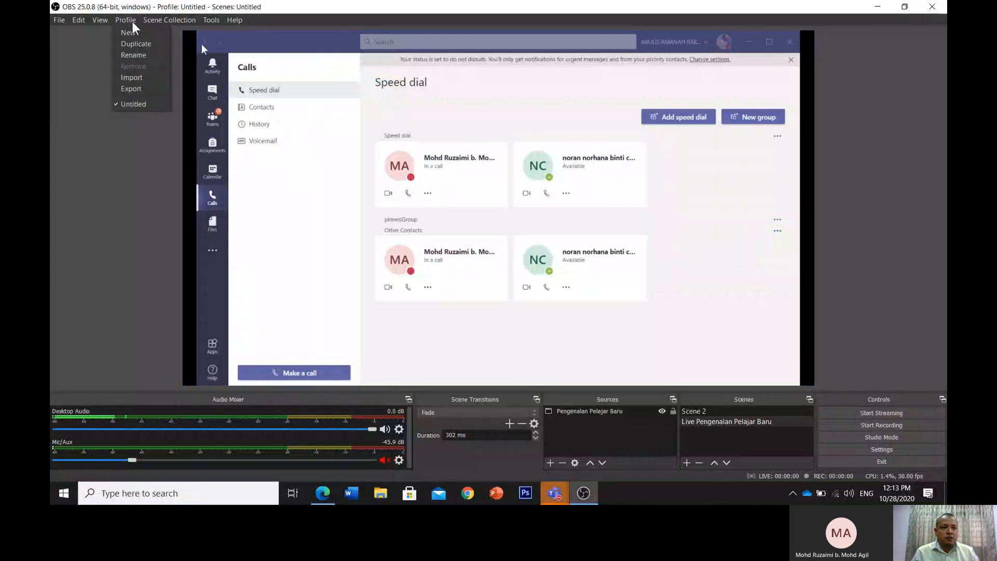
pyautogui.moveTo(61, 18)
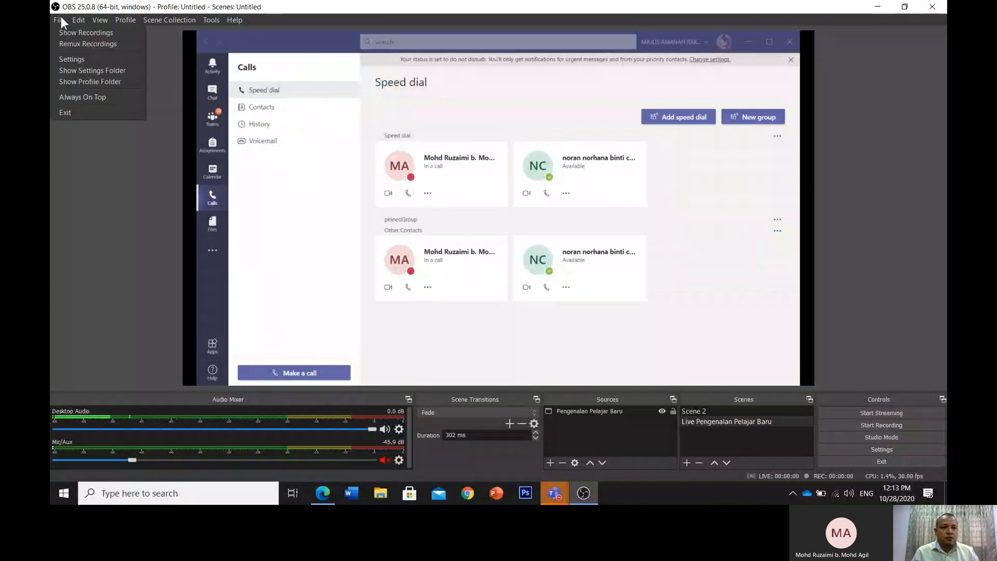
pyautogui.click(61, 59)
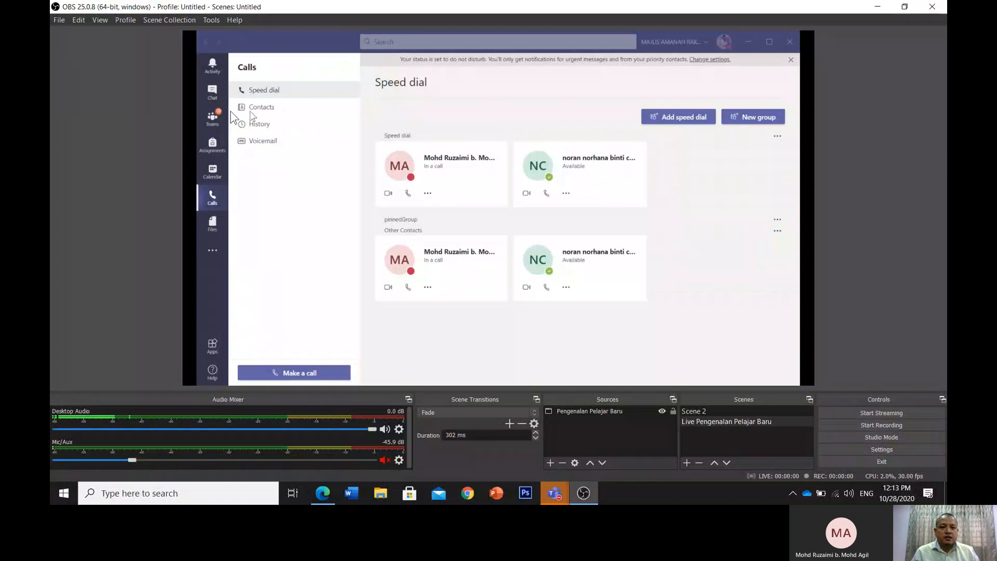
pyautogui.click(304, 116)
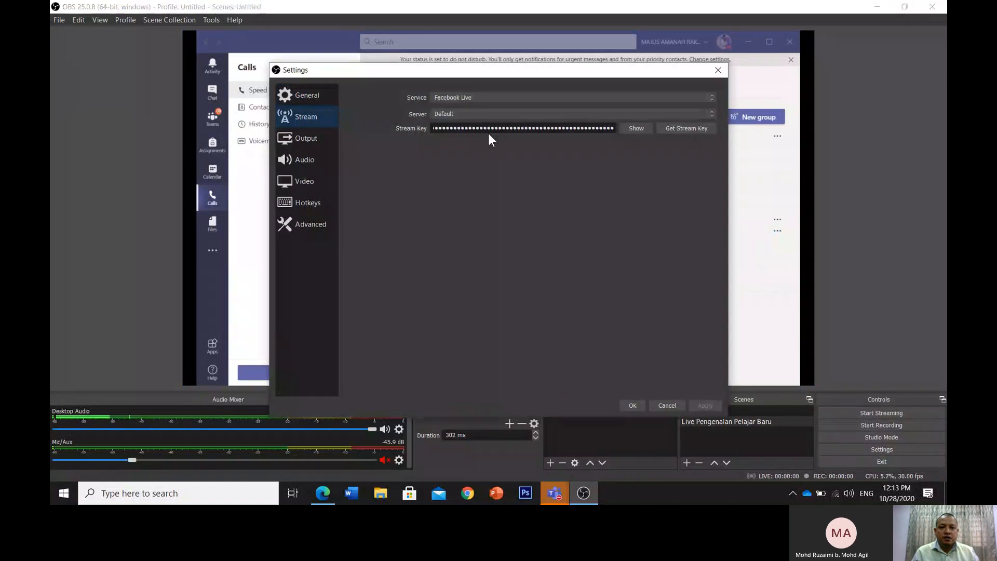
pyautogui.click(714, 74)
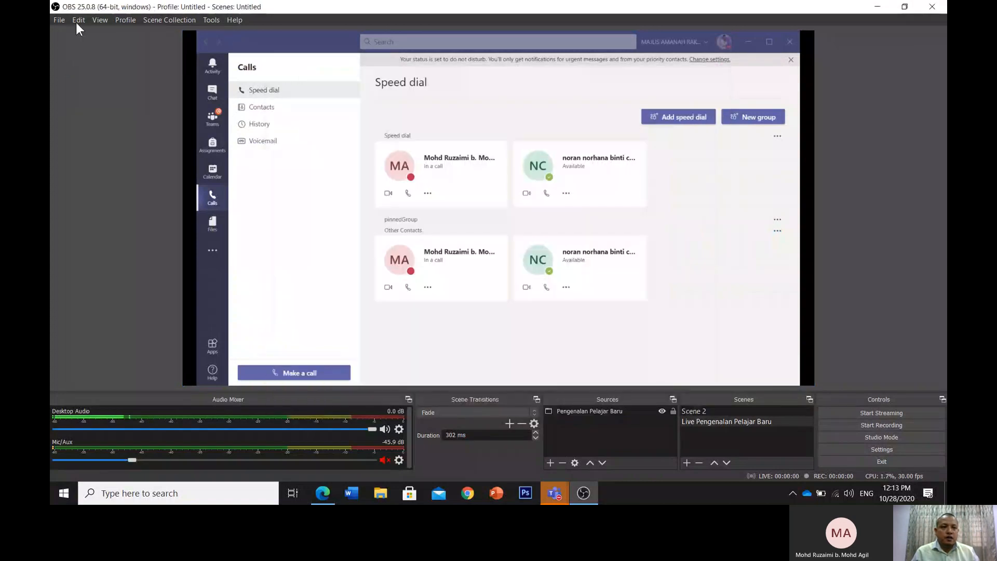
pyautogui.click(76, 23)
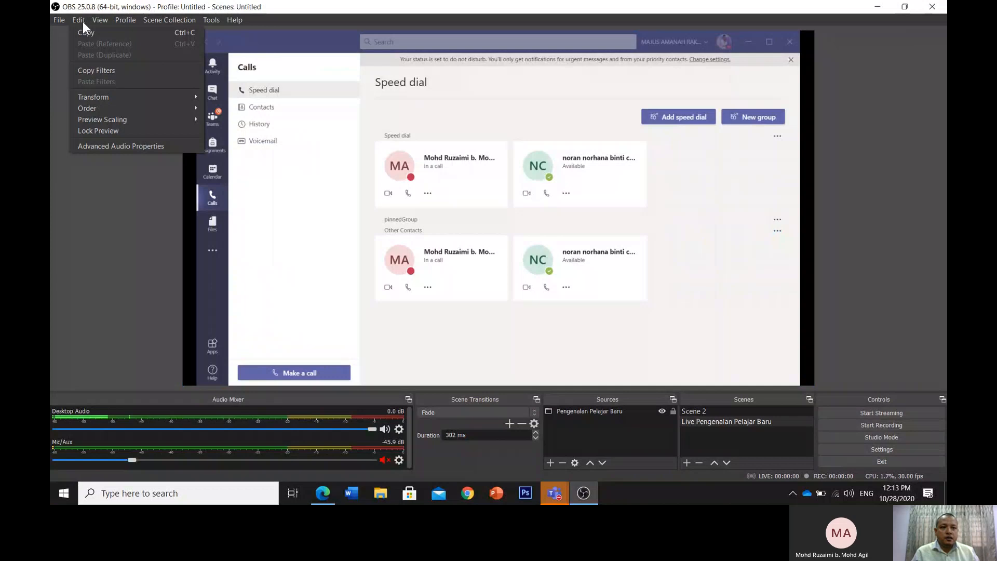
pyautogui.click(83, 21)
pyautogui.click(152, 24)
pyautogui.moveTo(123, 21)
pyautogui.click(117, 211)
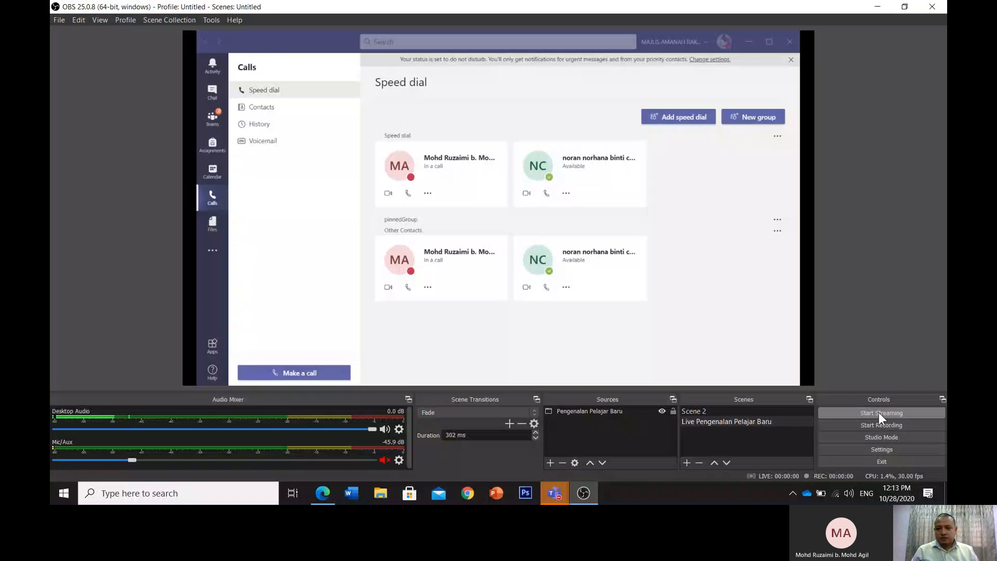
# Start streaming from OBS, and reload the Facebook Live Producer page in Microsoft Edge
pyautogui.click(879, 412)
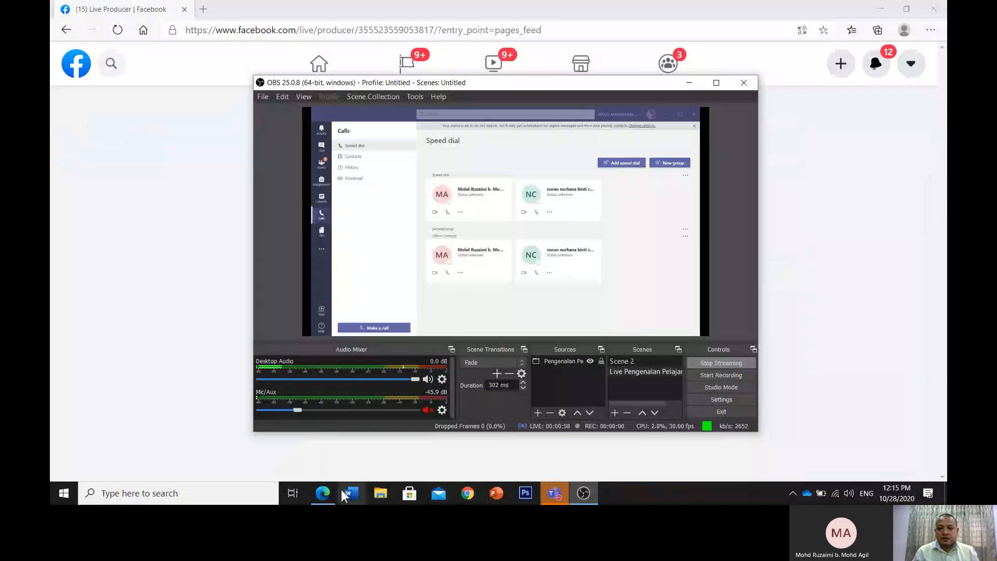
pyautogui.click(323, 493)
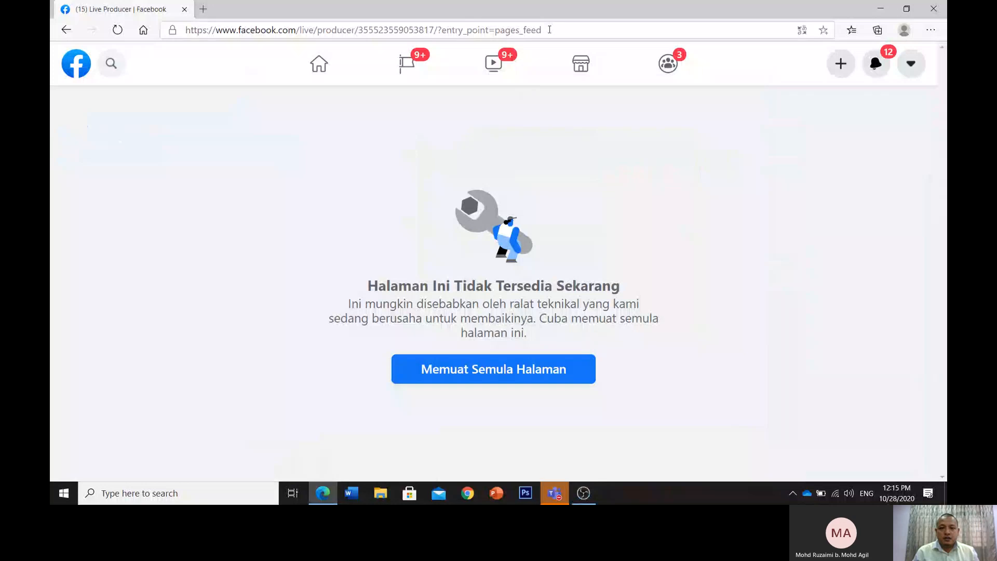
pyautogui.click(534, 372)
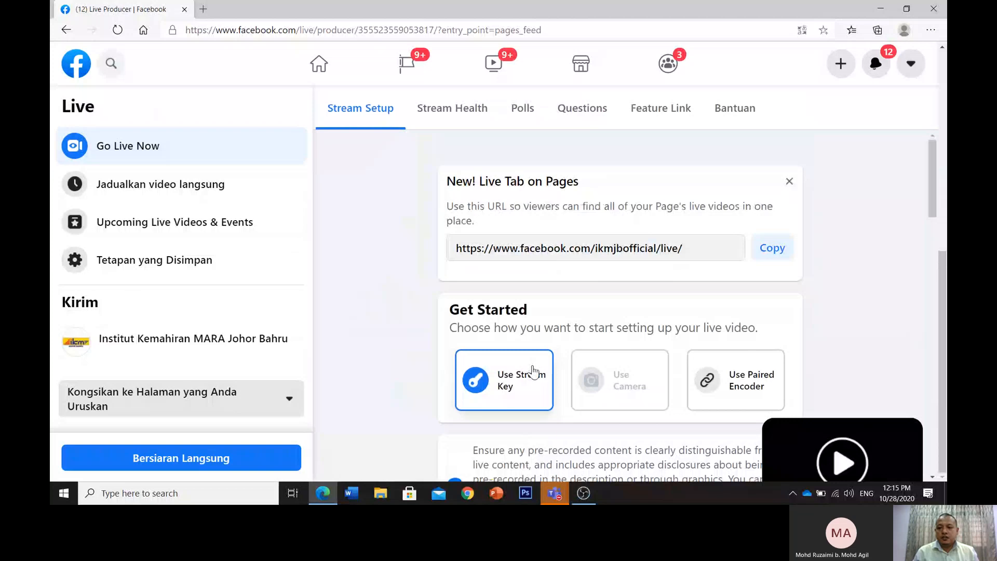
# Expand the small preview of the incoming live video on the Live Producer page
pyautogui.moveTo(848, 432)
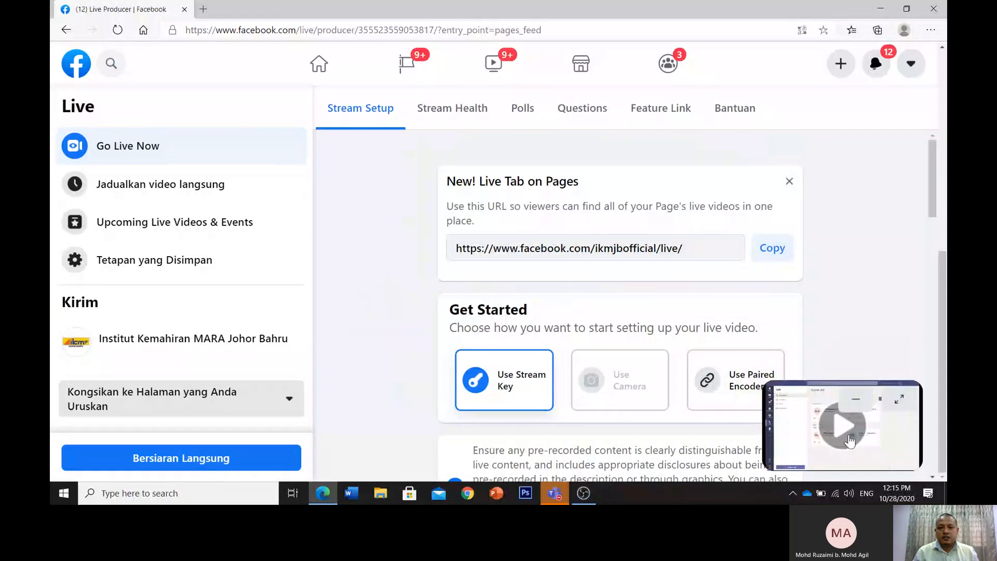
pyautogui.click(899, 399)
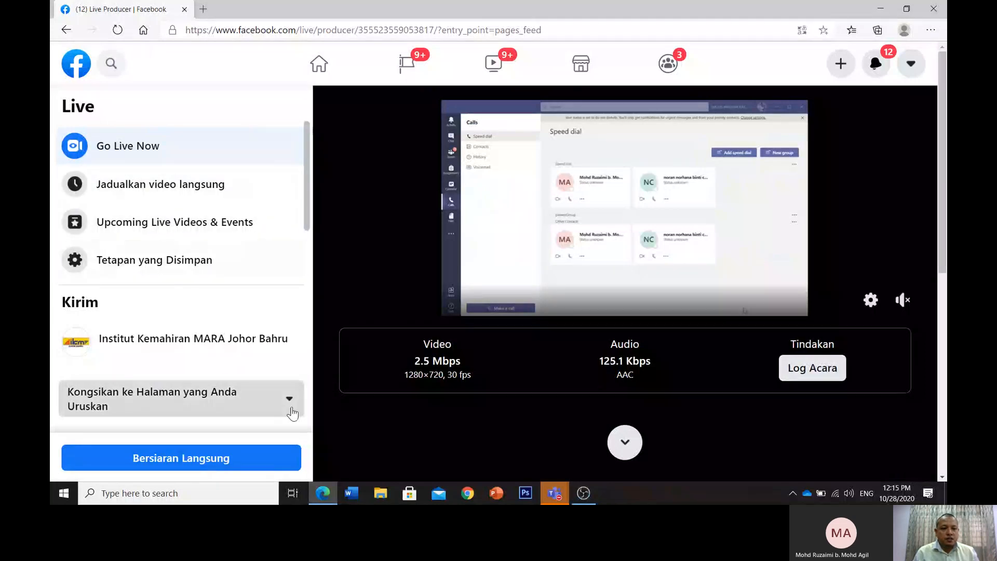
# Review the sharing destinations and the post options, from title and description to crossposting and audience settings, on the Live Producer page
pyautogui.click(293, 412)
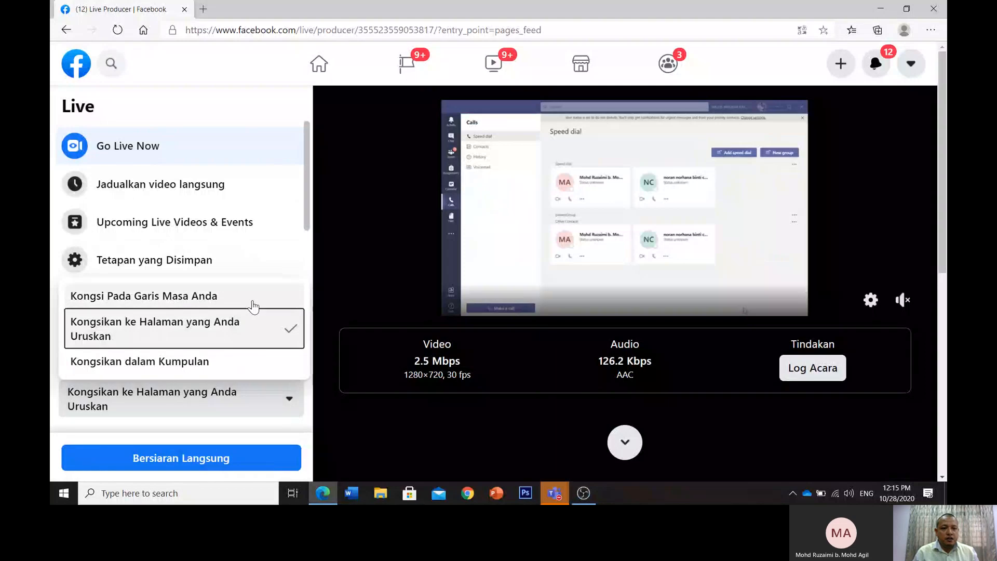
pyautogui.scroll(-3, 301, 275)
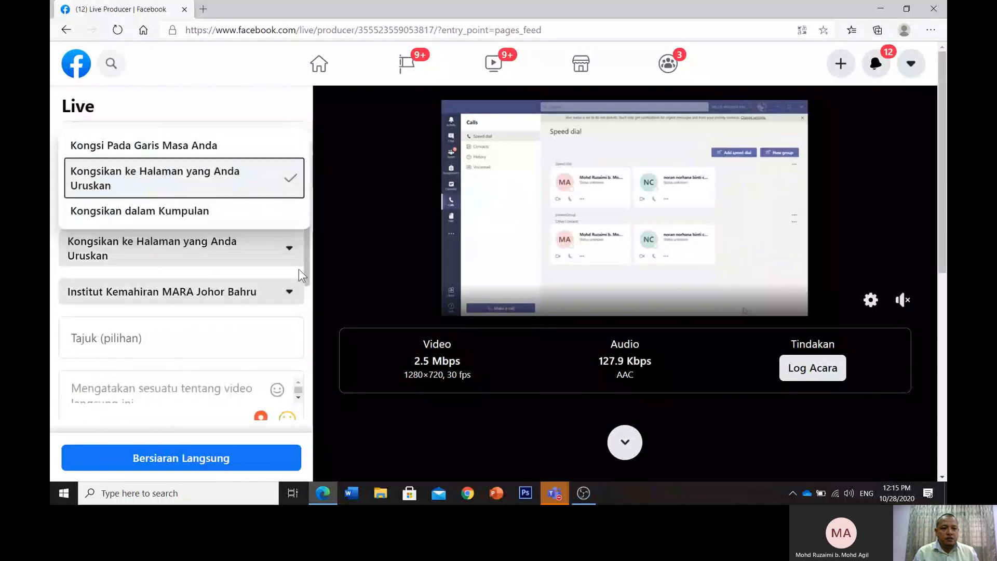
pyautogui.moveTo(299, 270); pyautogui.dragTo(304, 127)
pyautogui.click(301, 108)
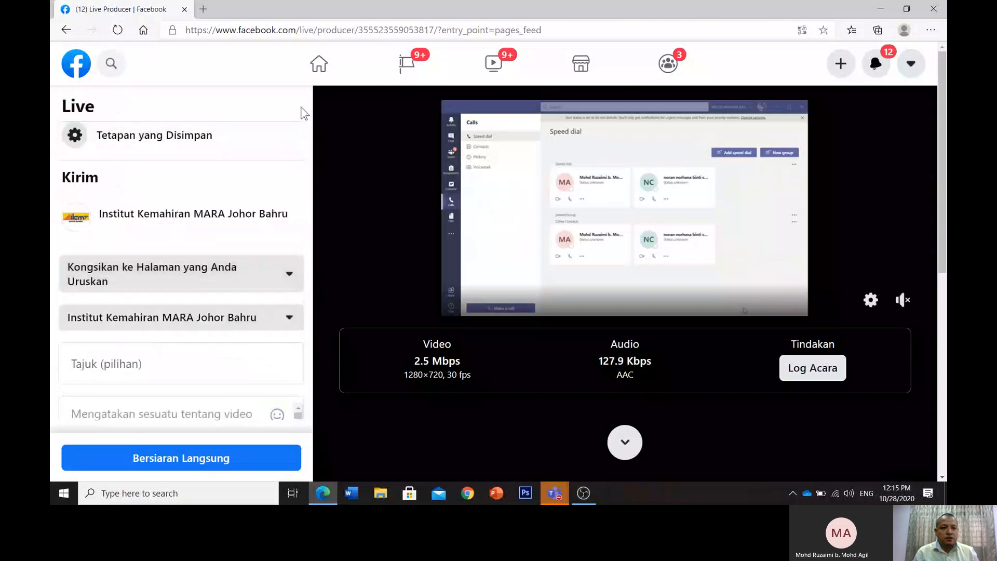
pyautogui.scroll(-5, 245, 295)
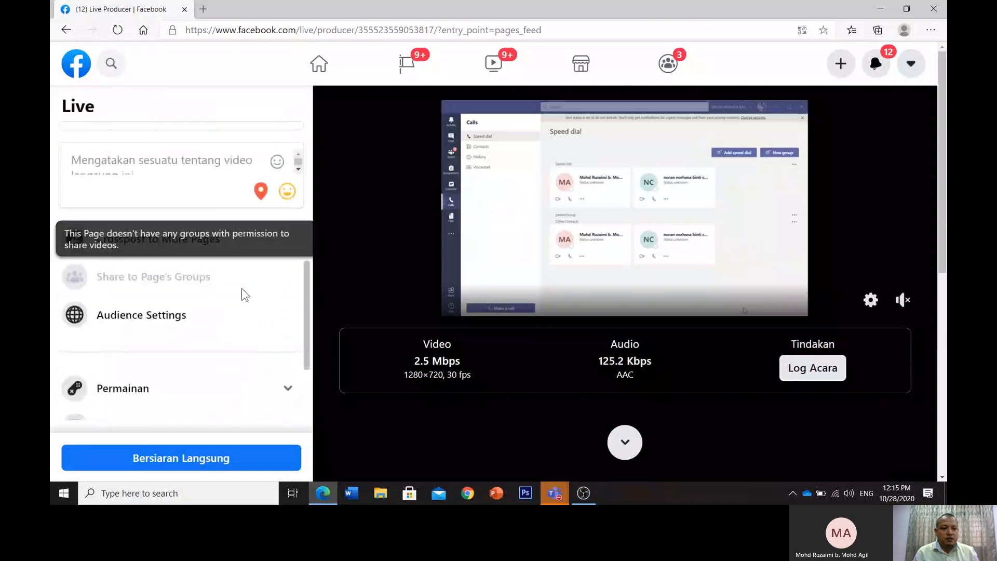
pyautogui.scroll(-1, 245, 295)
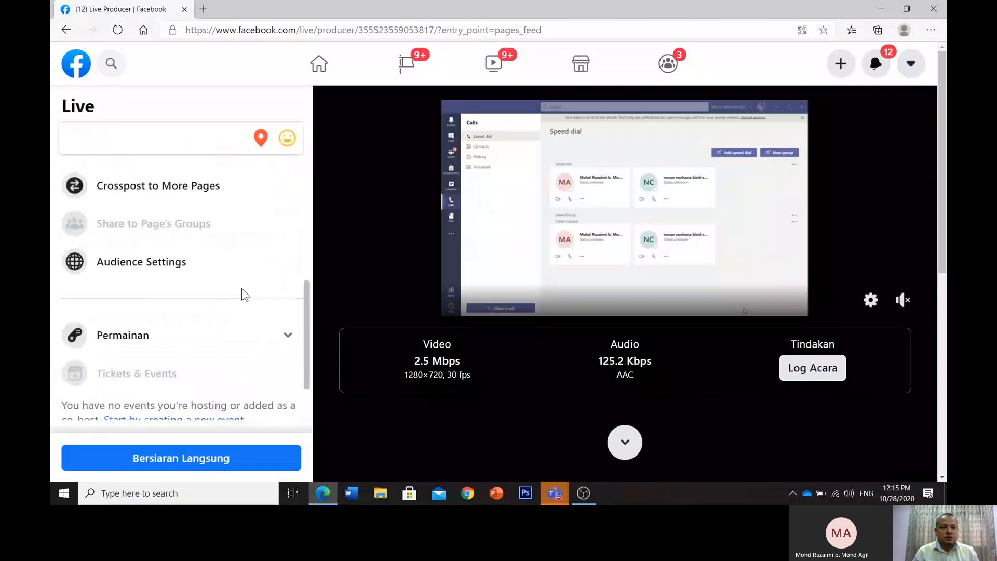
pyautogui.scroll(6, 245, 294)
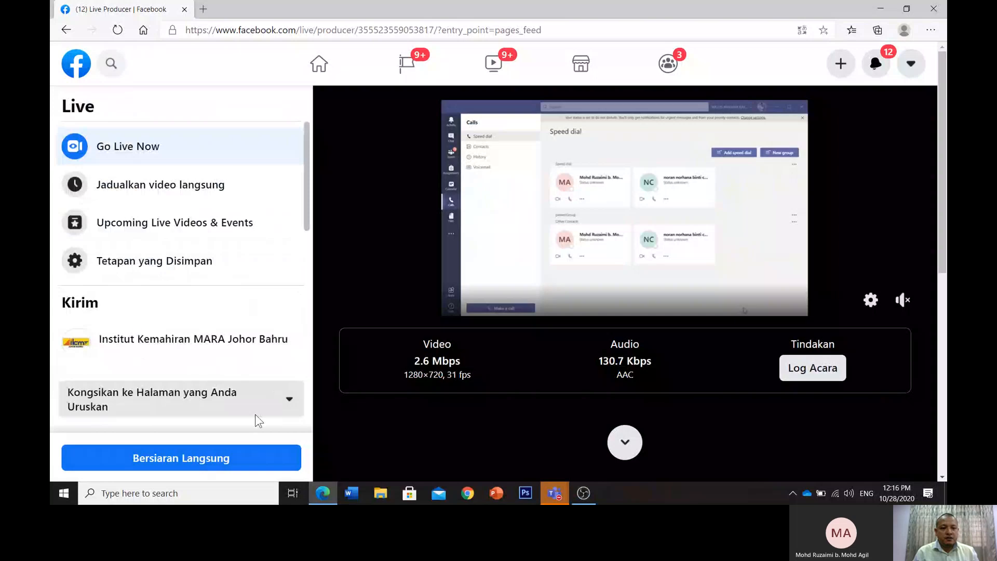
# Switch the live video's destination to Kongsi Pada Garis Masa Anda, and back to Kongsikan ke Halaman yang Anda Uruskan
pyautogui.click(289, 406)
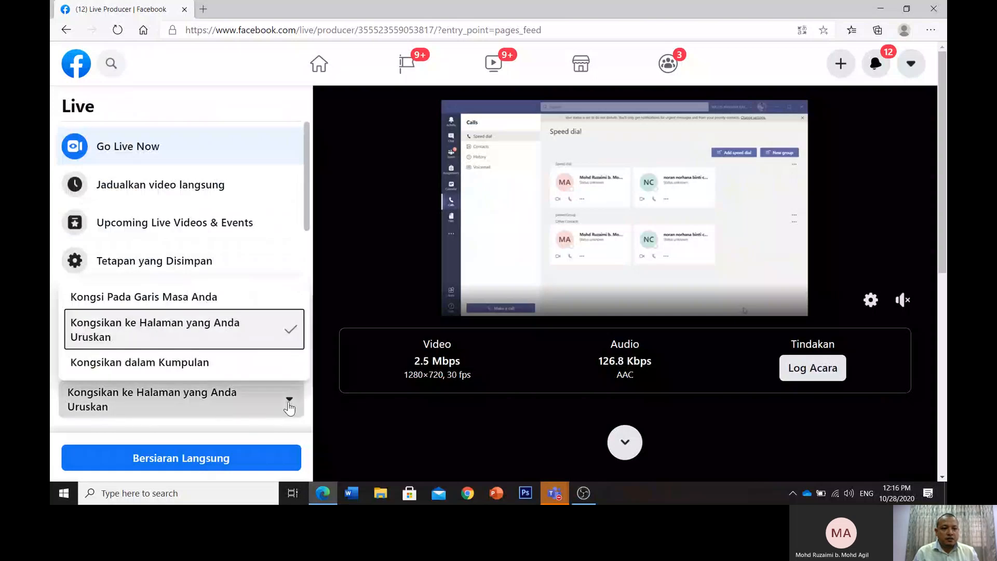
pyautogui.click(223, 301)
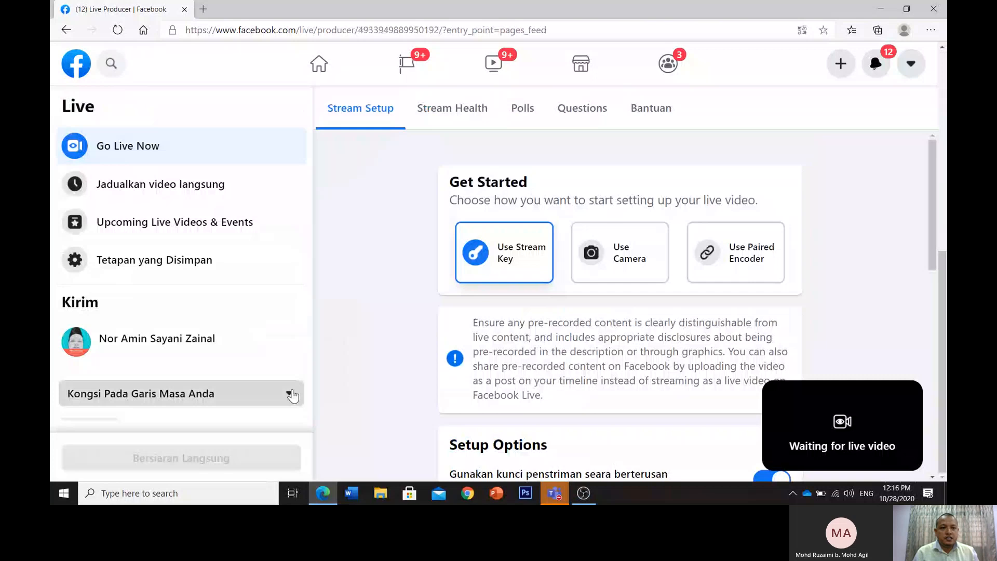
pyautogui.click(291, 395)
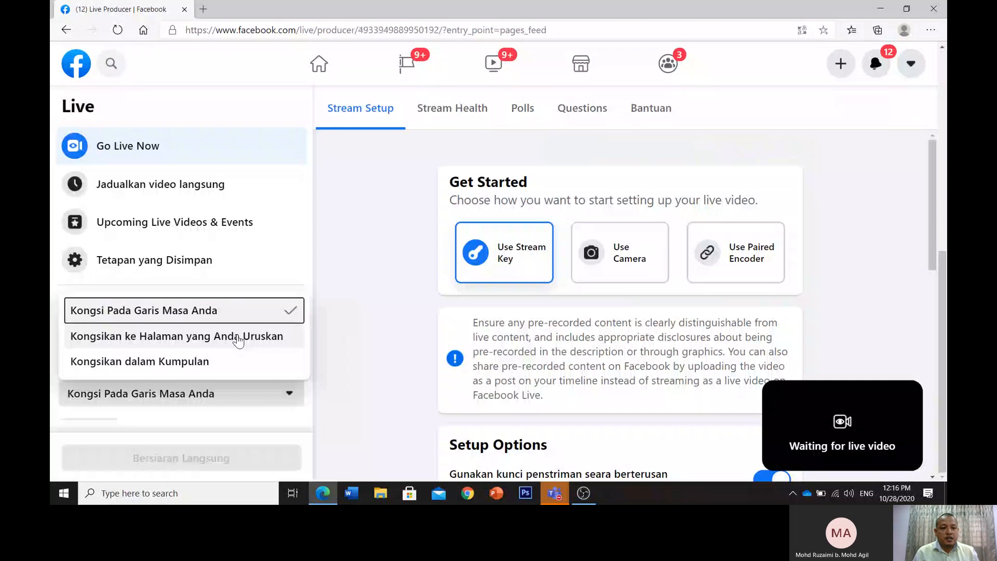
pyautogui.click(238, 340)
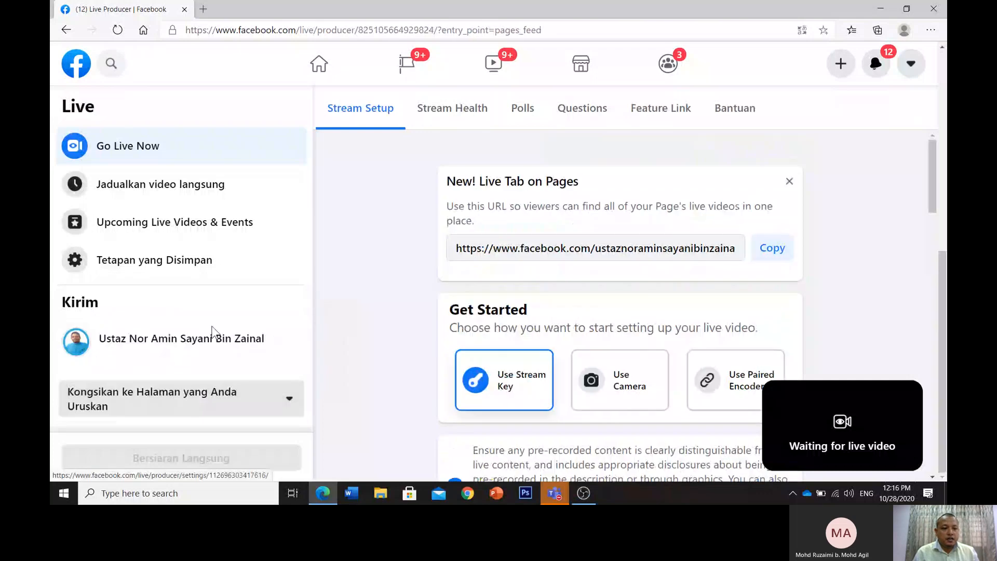
# Check the destination choices and stream setup on the Live Producer page, view the streaming status in OBS, and return to Microsoft Edge
pyautogui.click(207, 397)
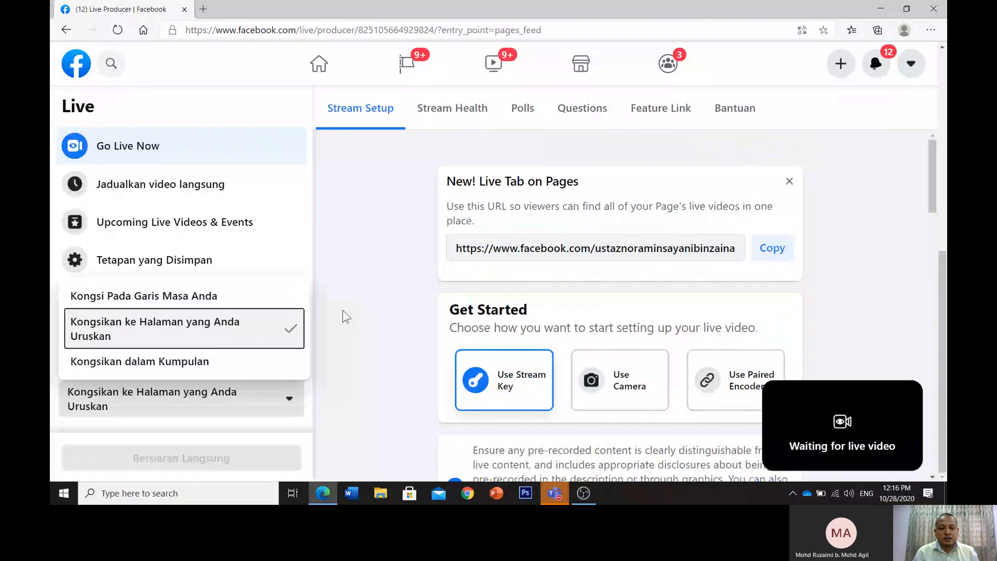
pyautogui.scroll(-5, 348, 317)
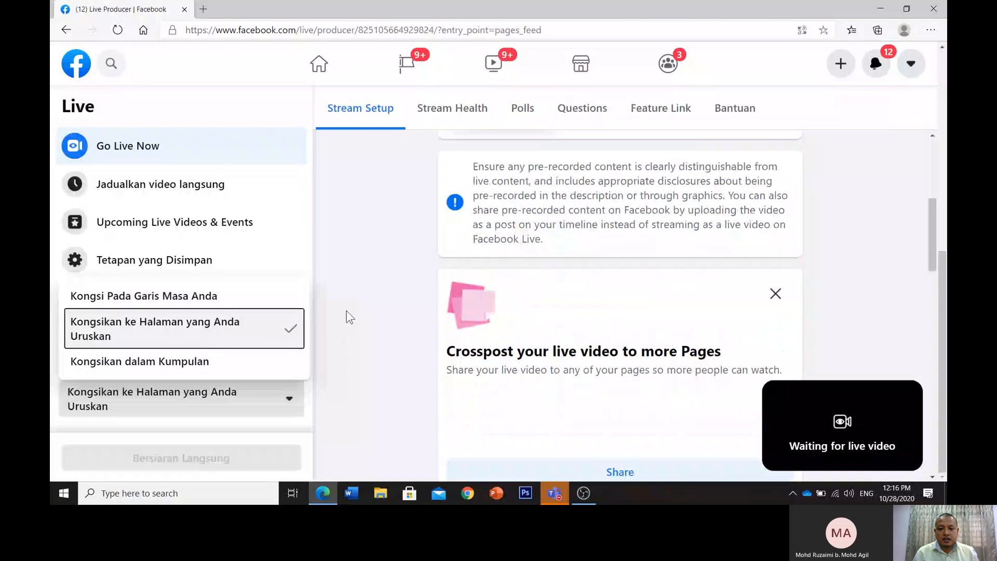
pyautogui.moveTo(587, 497)
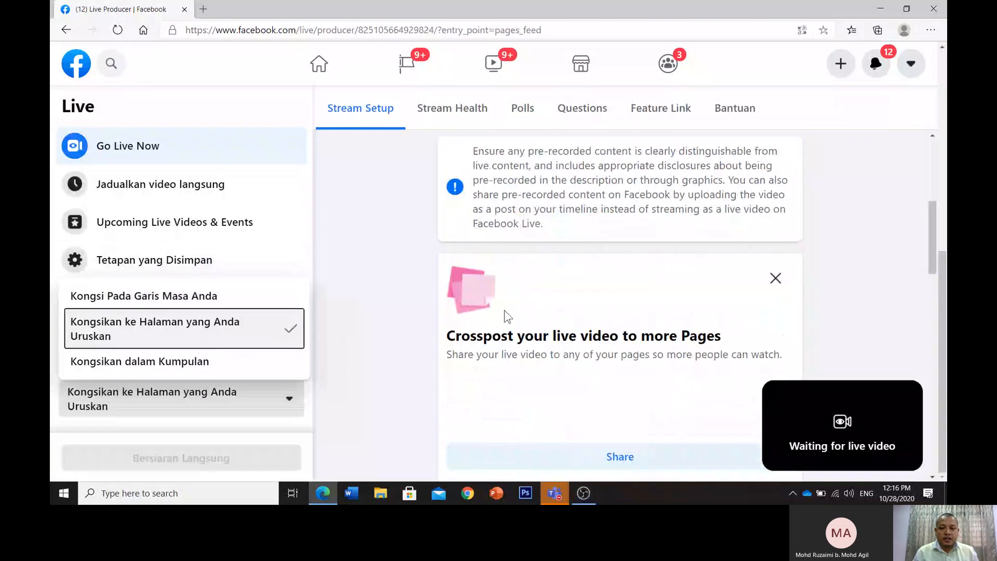
pyautogui.moveTo(838, 458)
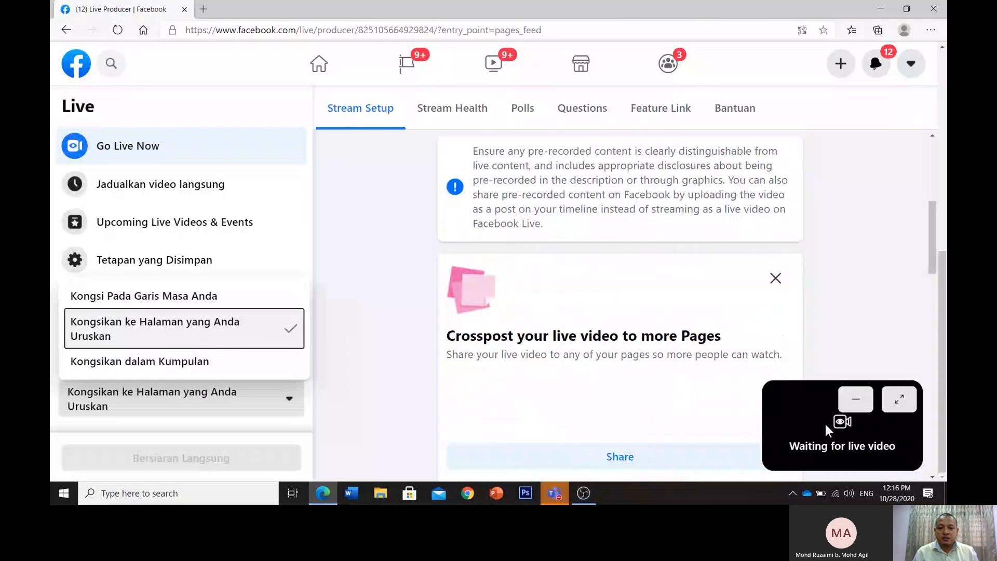
pyautogui.click(592, 499)
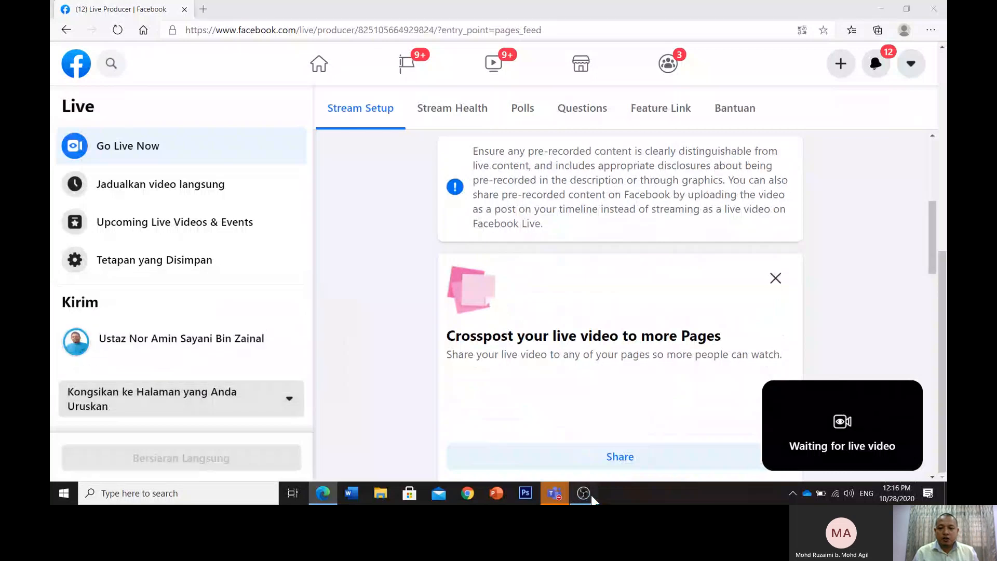
pyautogui.click(592, 499)
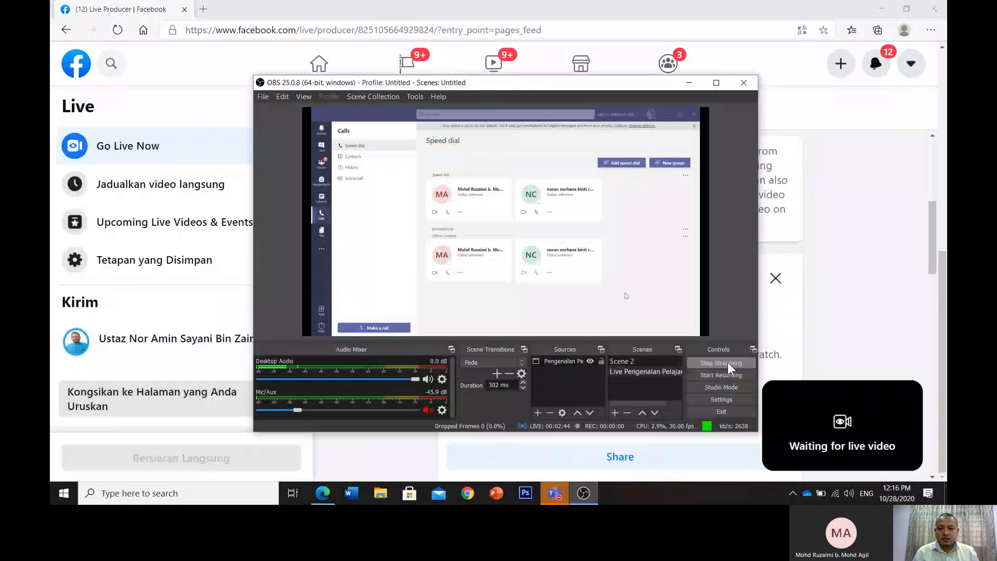
pyautogui.click(323, 493)
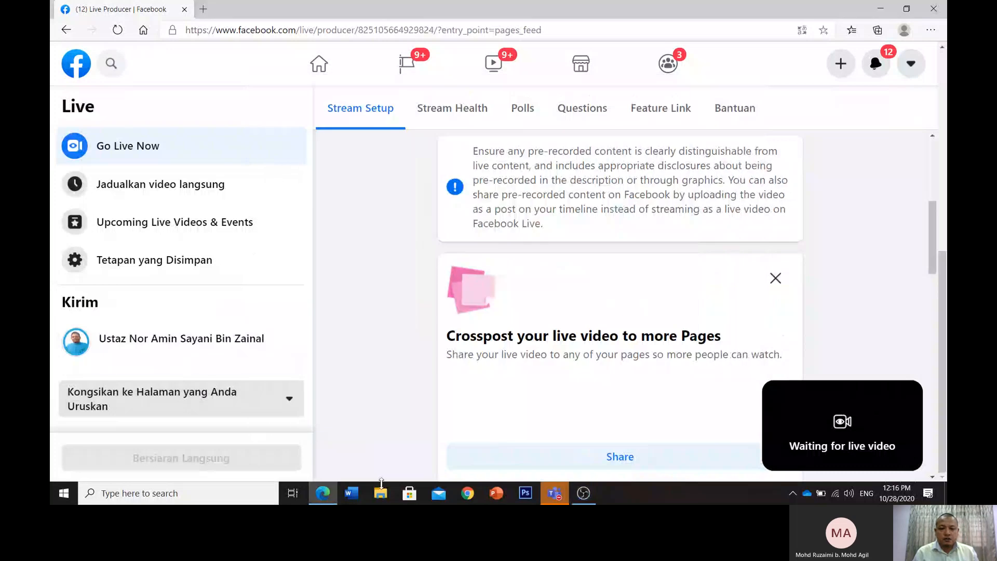
pyautogui.moveTo(586, 498)
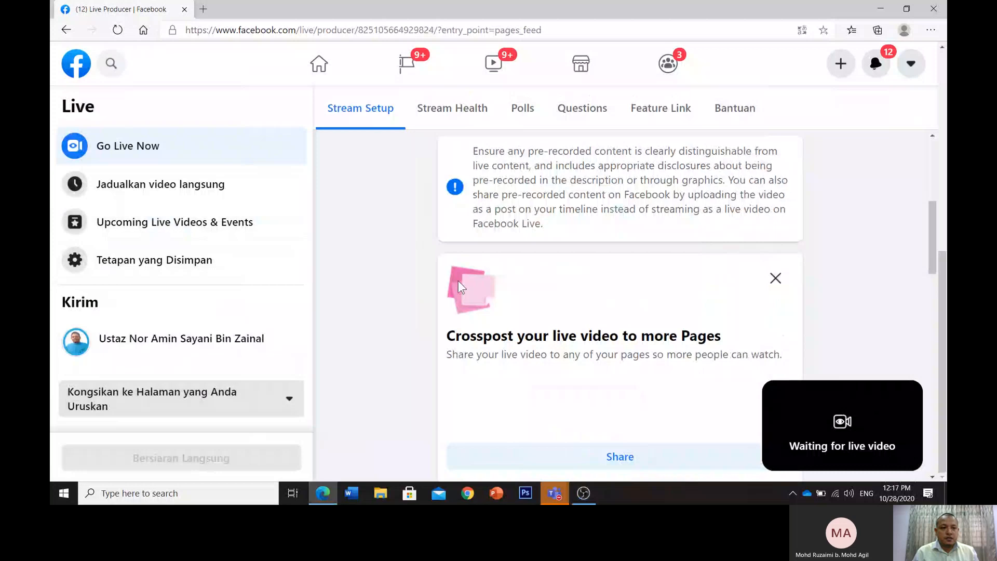
# Set the live video's page to Institut Kemahiran MARA Johor Bahru and copy its stream key from Live Stream Setup
pyautogui.scroll(5, 459, 287)
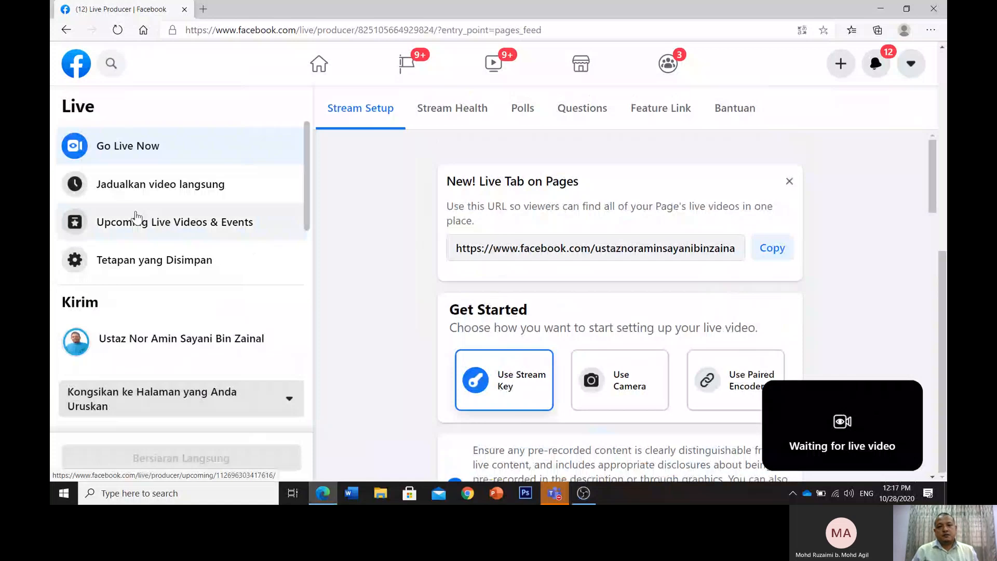
pyautogui.click(136, 217)
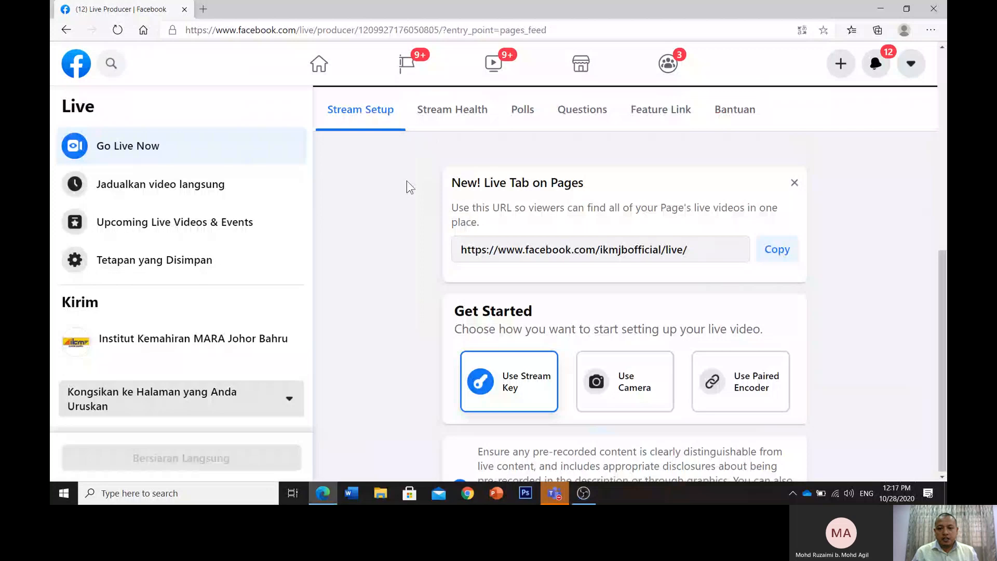
pyautogui.scroll(-8, 410, 259)
pyautogui.scroll(-4, 409, 318)
pyautogui.click(653, 409)
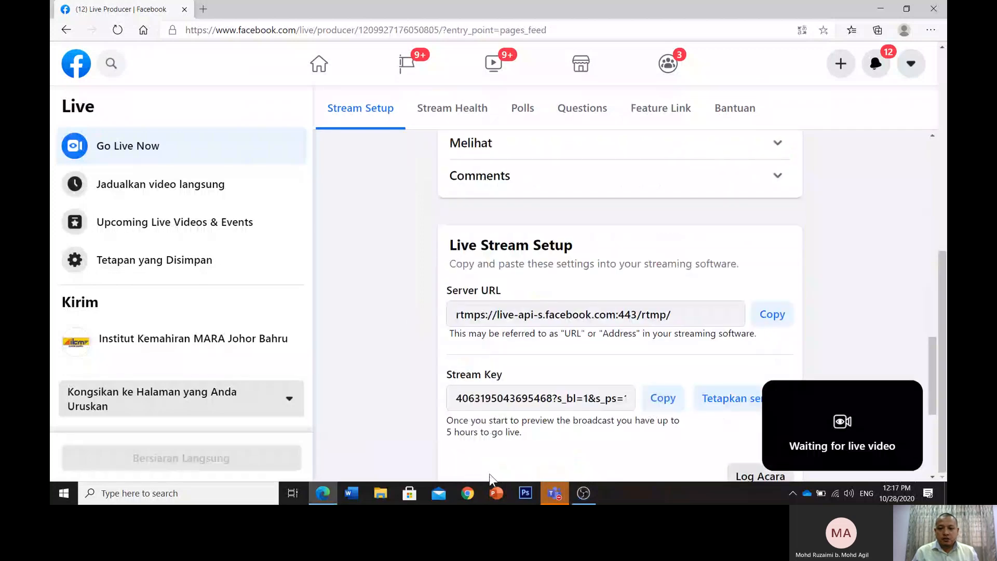
# Switch to OBS, check the stream settings, and stop the running stream
pyautogui.click(584, 493)
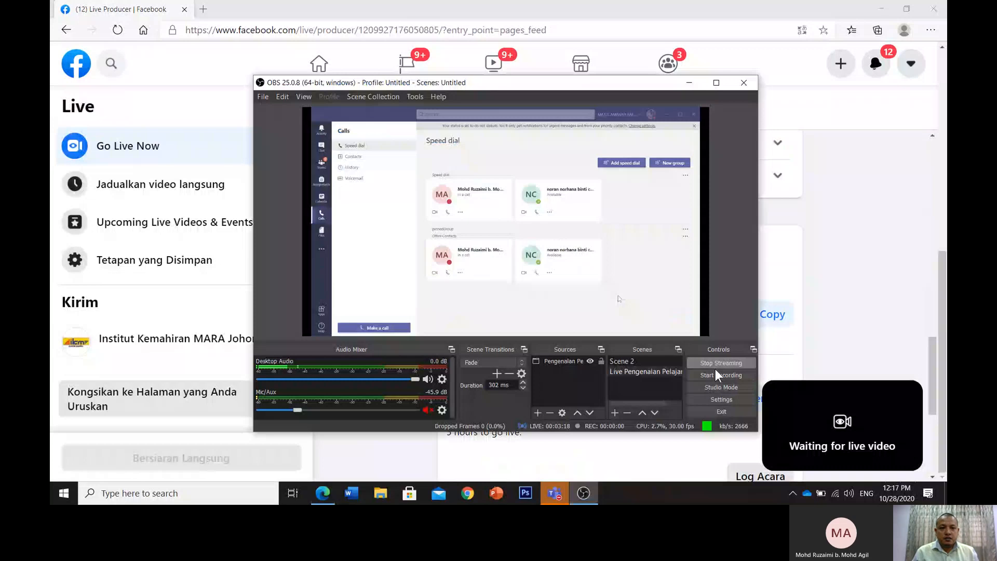
pyautogui.click(721, 399)
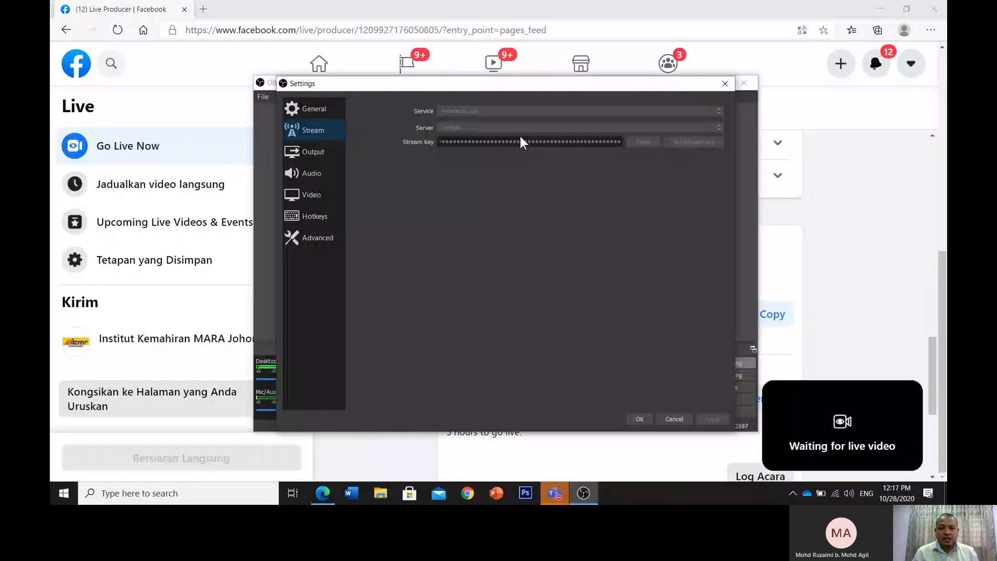
pyautogui.click(640, 418)
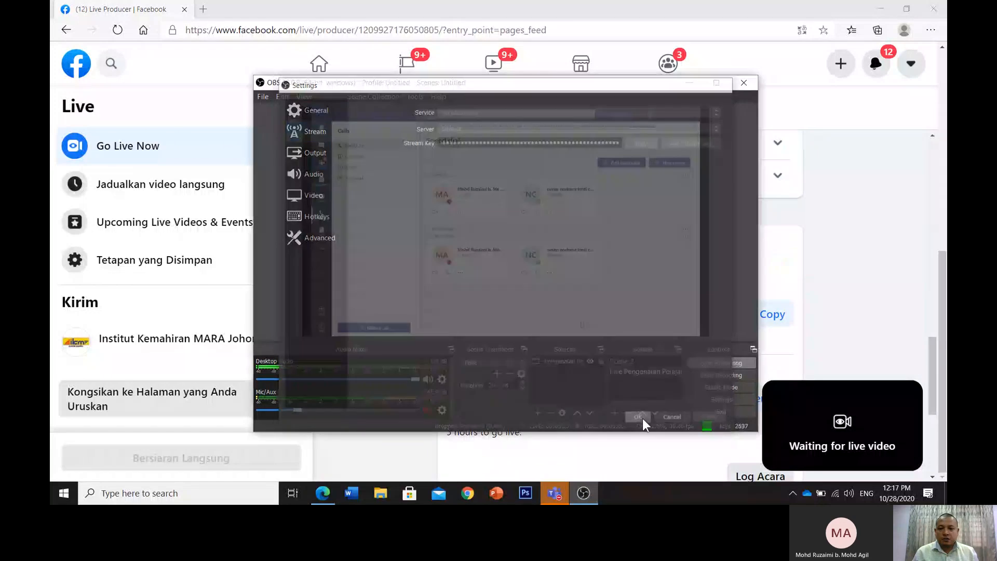
pyautogui.click(702, 363)
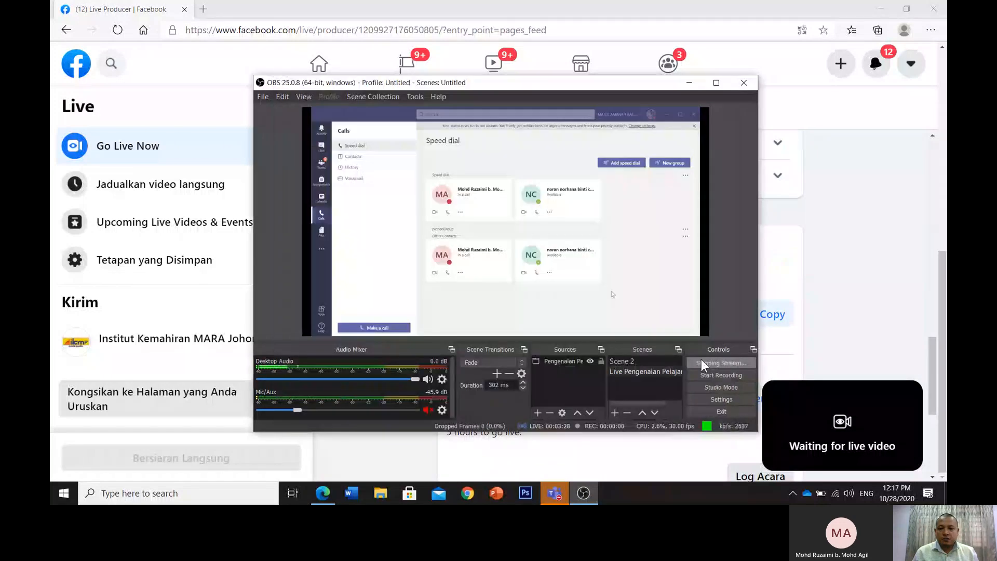
# Replace the stream key in the OBS stream settings with the newly copied one, and apply the change
pyautogui.click(714, 400)
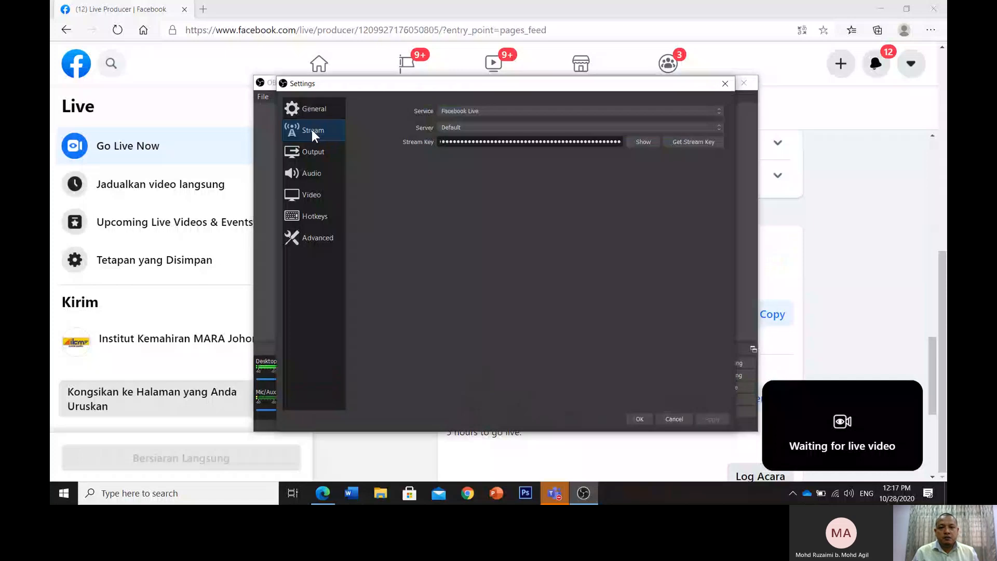
pyautogui.doubleClick(529, 142)
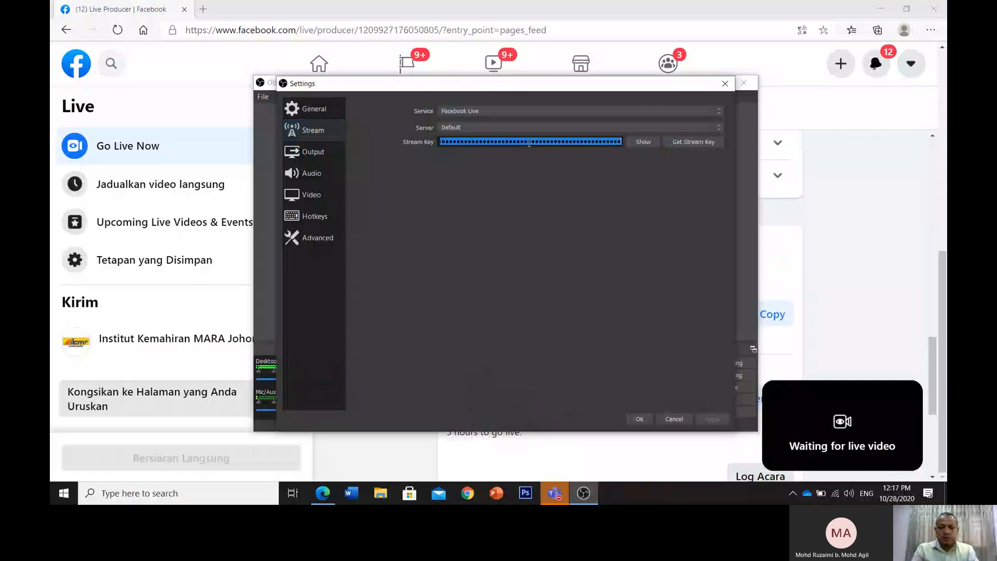
pyautogui.press('BackSpace')
pyautogui.hotkey('ctrl', 'v')
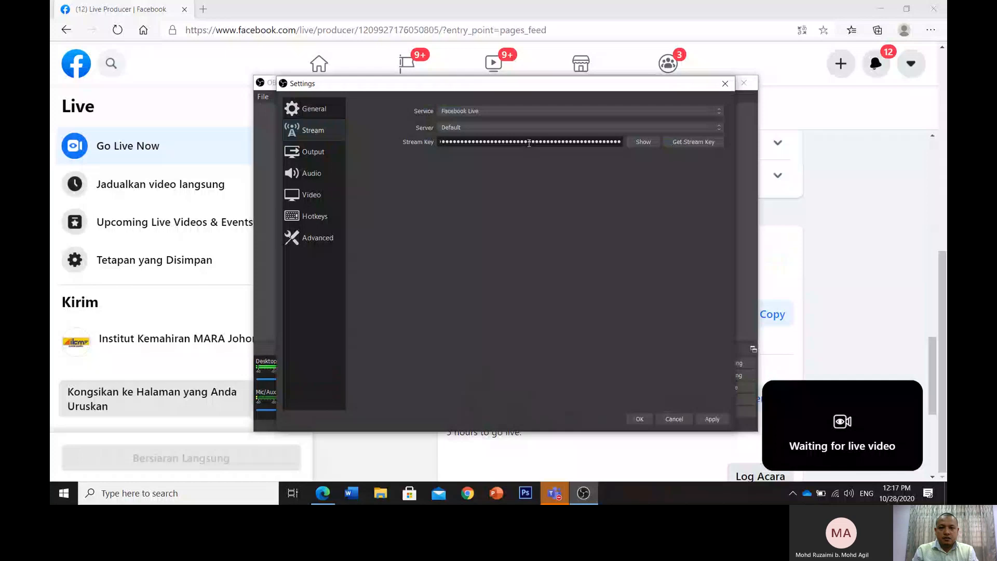
pyautogui.click(707, 422)
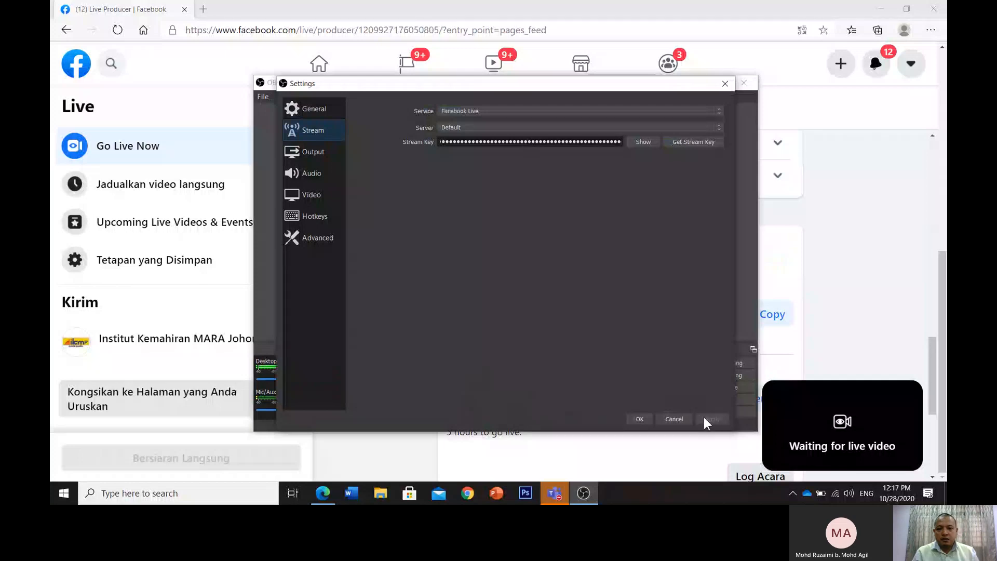
pyautogui.click(639, 420)
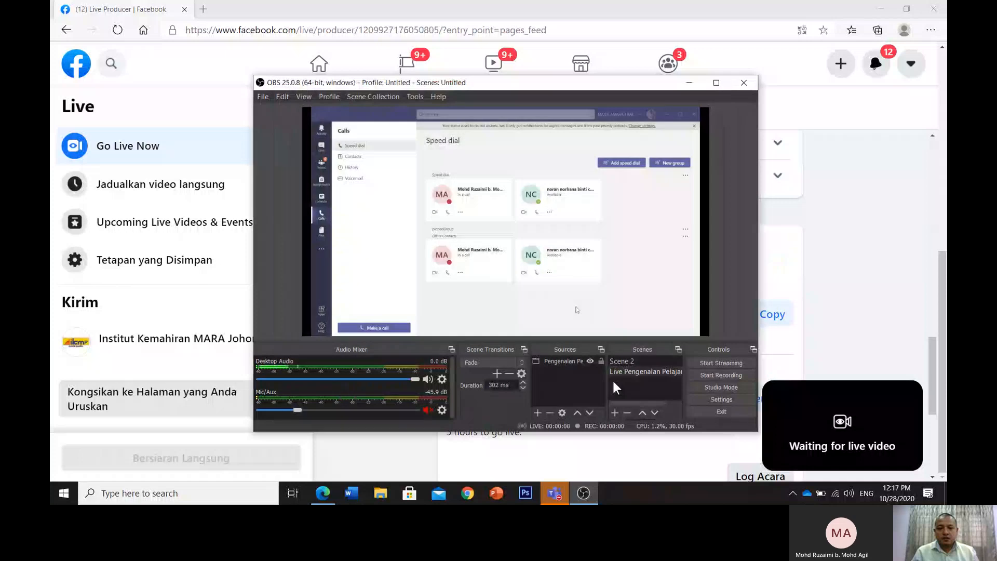
# Start streaming from OBS and expand the small live video preview on the Live Producer page
pyautogui.click(708, 367)
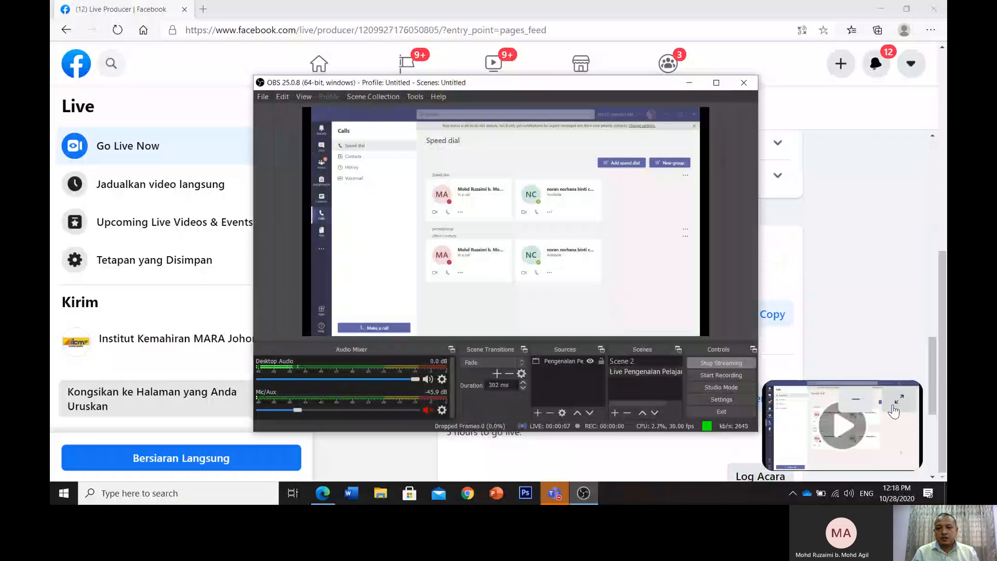
pyautogui.click(892, 410)
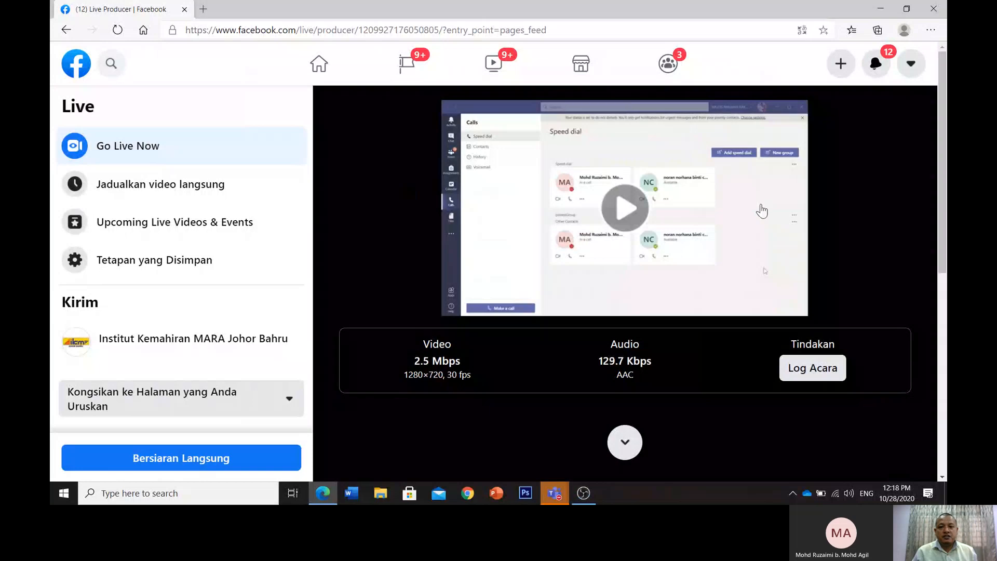
# Minimize Microsoft Edge to view the Teams meeting behind OBS, and return to the Live Producer page
pyautogui.click(879, 8)
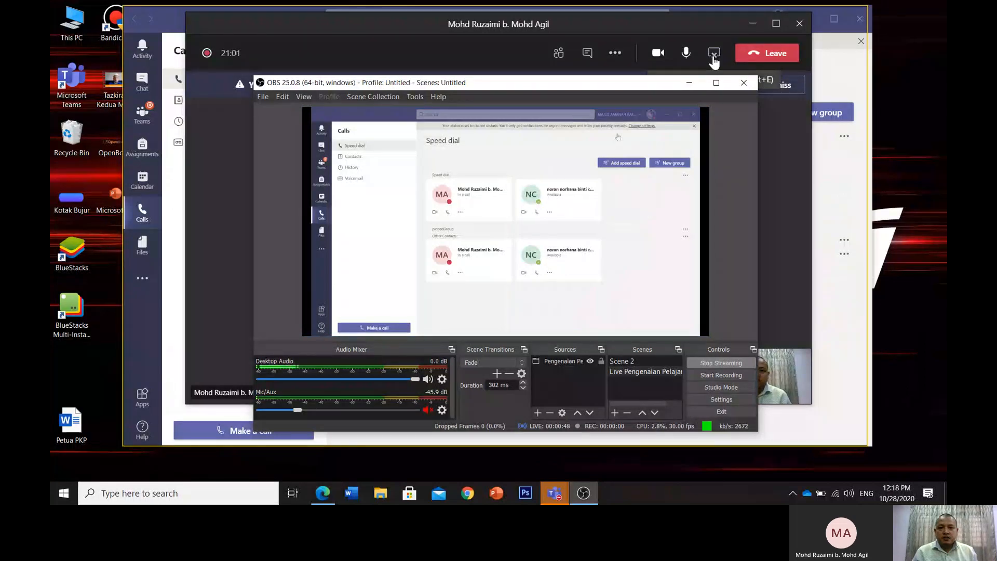
pyautogui.moveTo(324, 494)
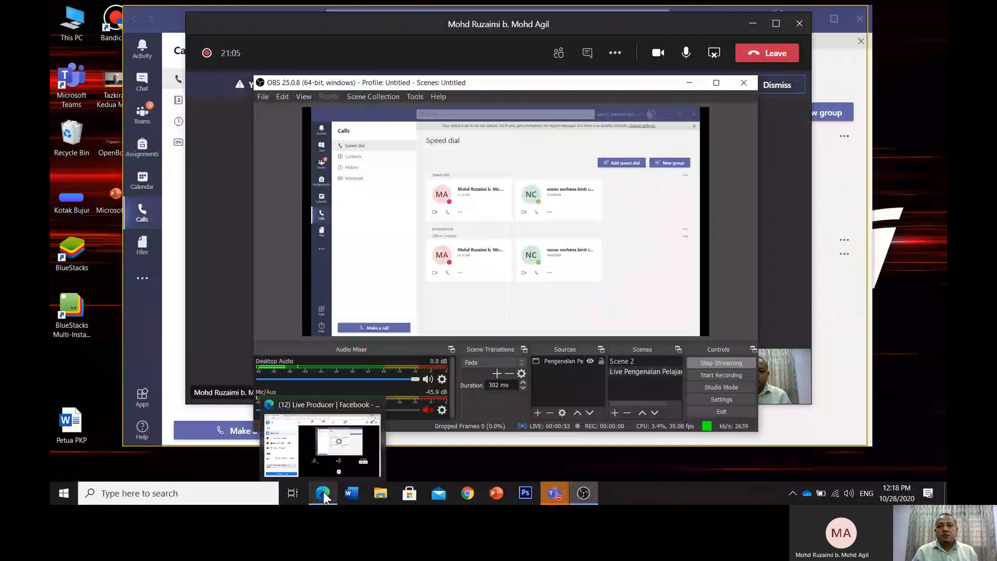
pyautogui.click(323, 491)
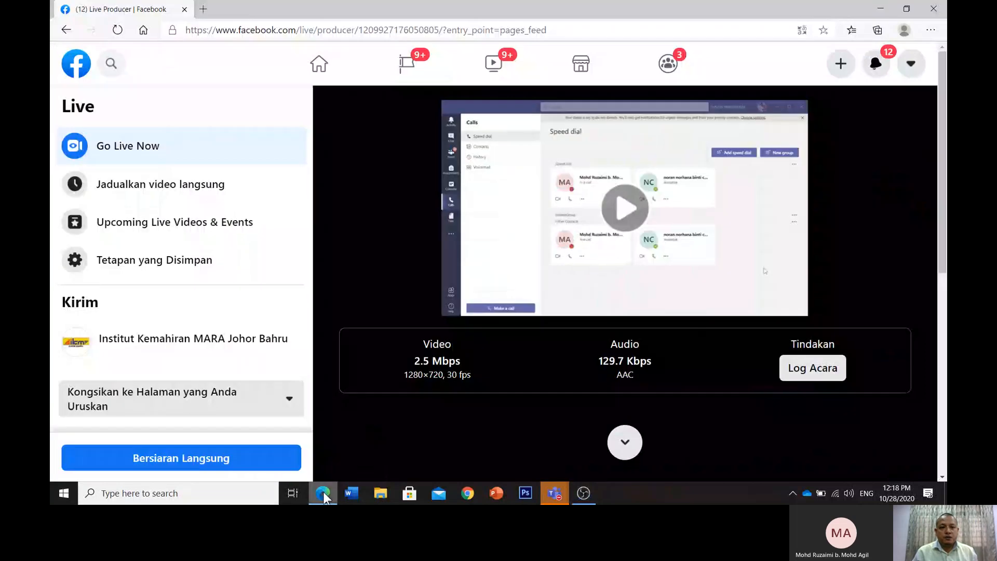
# Open YouTube in a new browser tab and go to its live streaming page in YouTube Studio
pyautogui.click(203, 9)
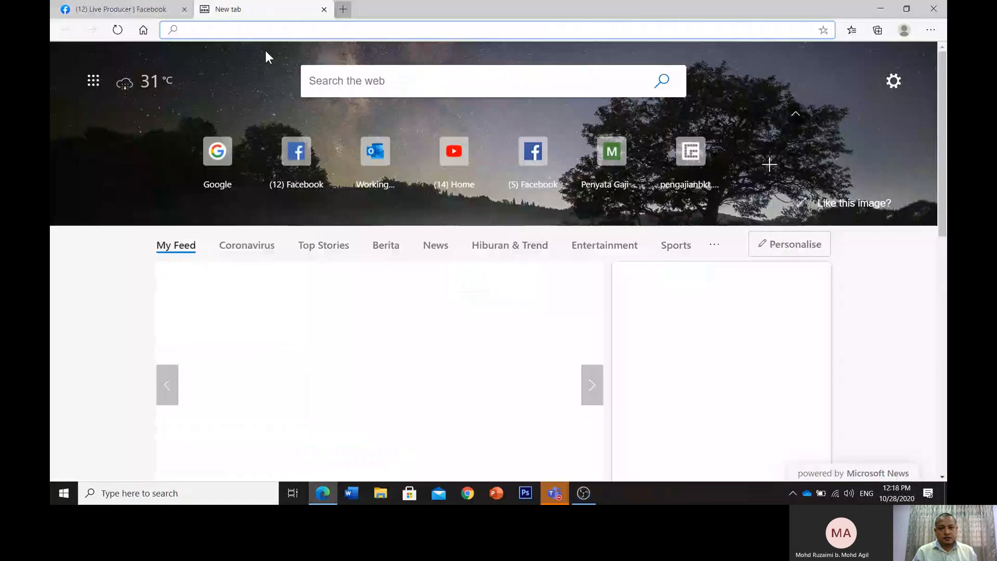
pyautogui.click(450, 162)
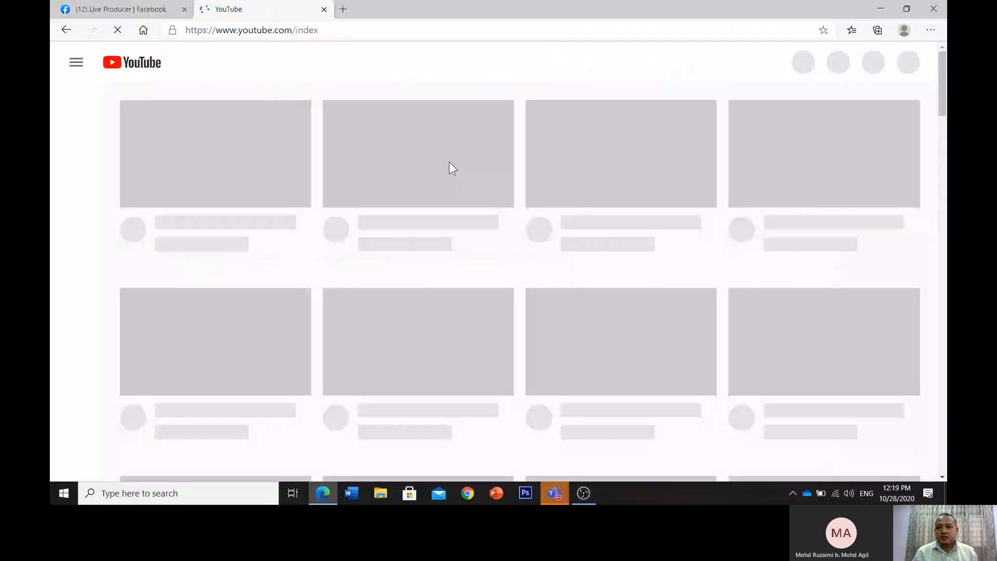
pyautogui.click(791, 62)
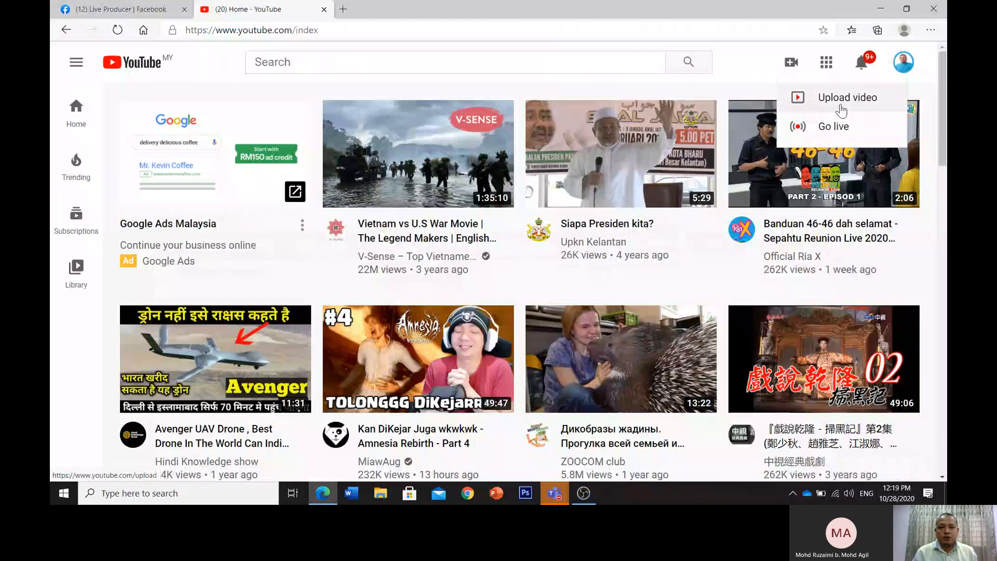
pyautogui.click(834, 136)
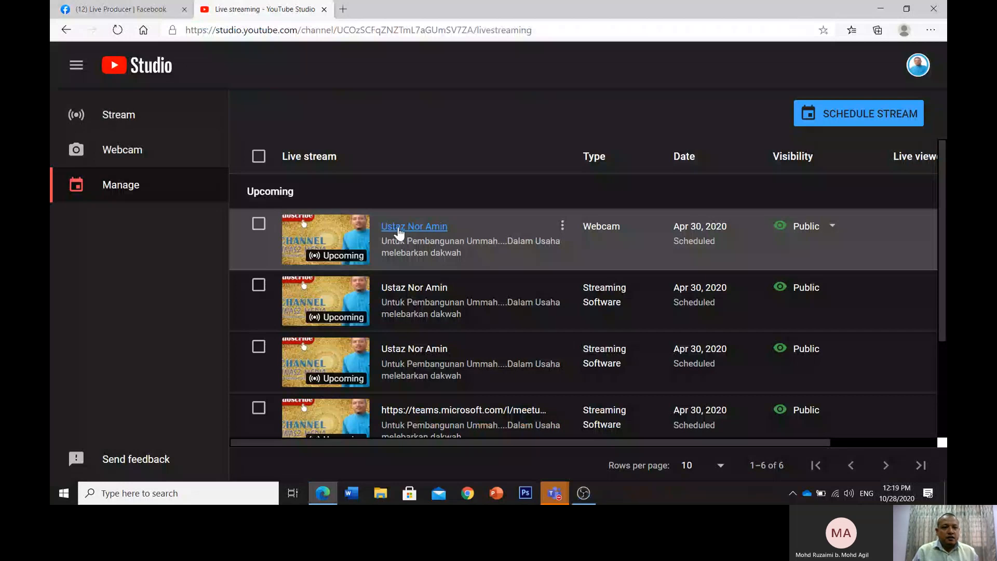
# Open the streaming software setup, review the title, visibility, category, thumbnail and audience fields in the Edit stream form, and close it
pyautogui.click(139, 122)
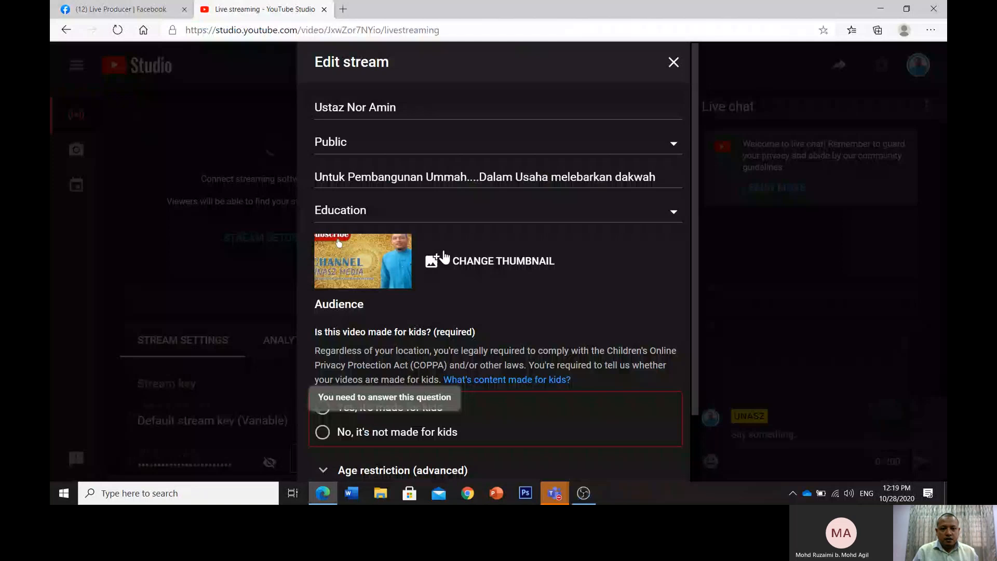
pyautogui.scroll(-2, 444, 254)
pyautogui.scroll(2, 444, 250)
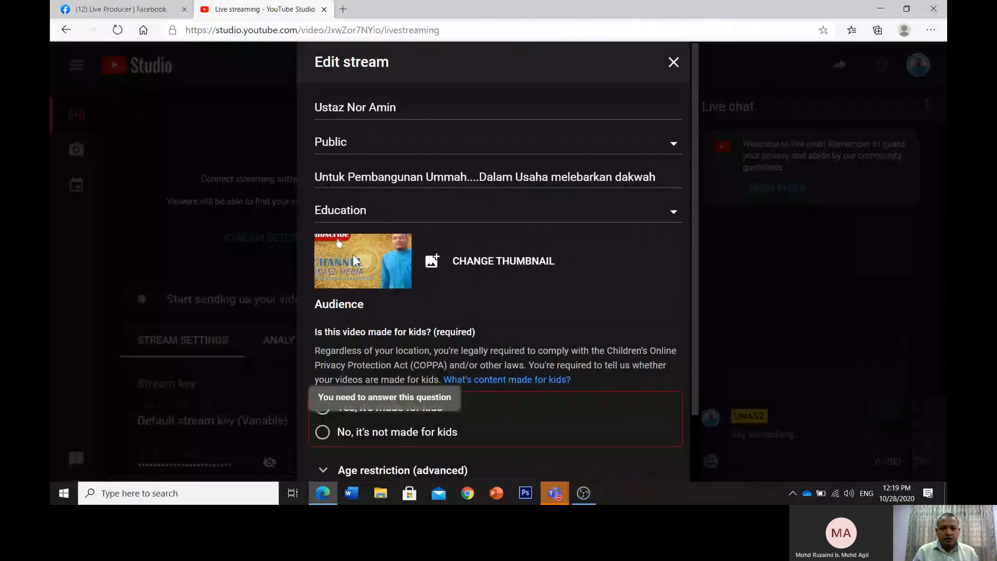
pyautogui.scroll(-2, 603, 391)
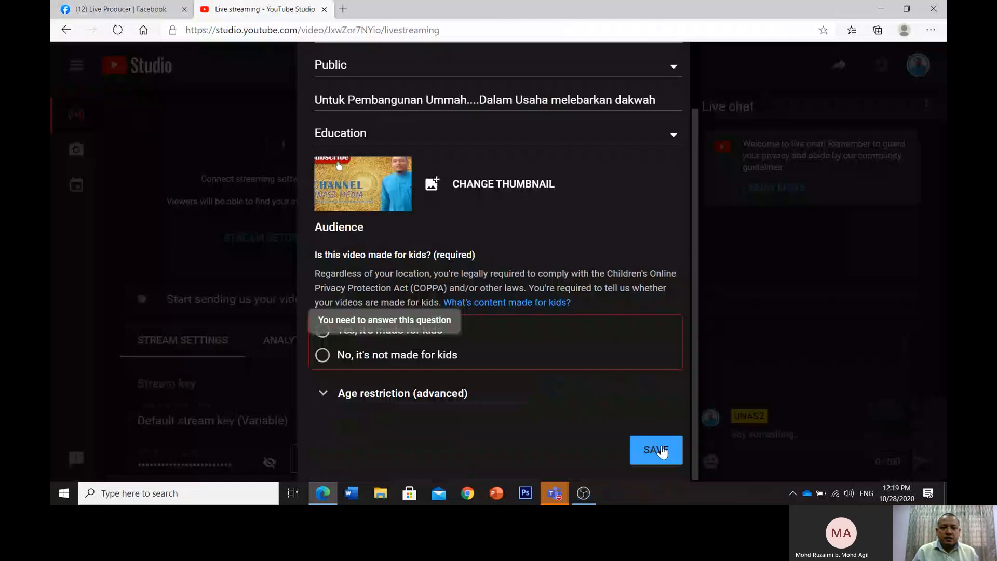
pyautogui.scroll(2, 661, 447)
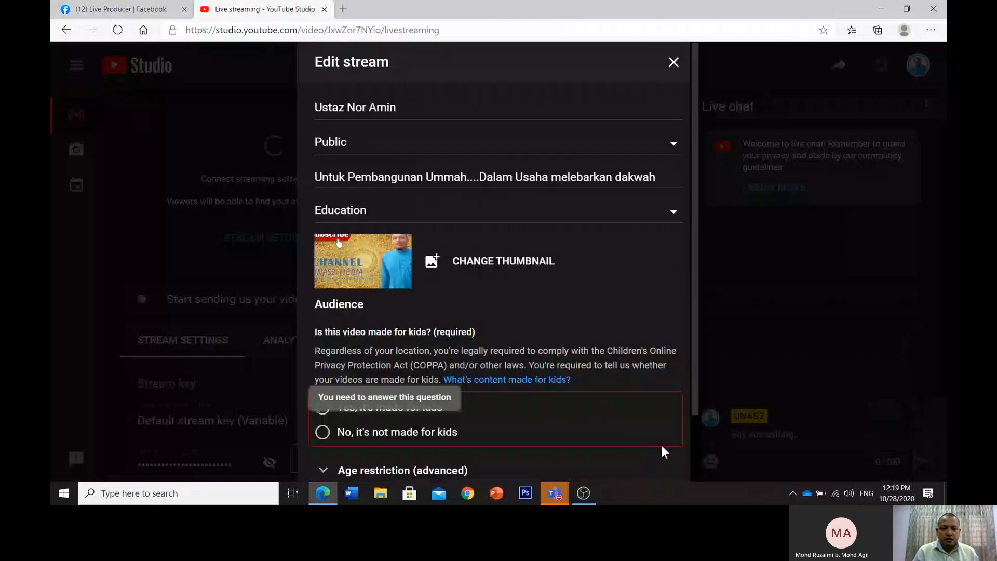
pyautogui.scroll(-2, 637, 381)
pyautogui.scroll(2, 602, 362)
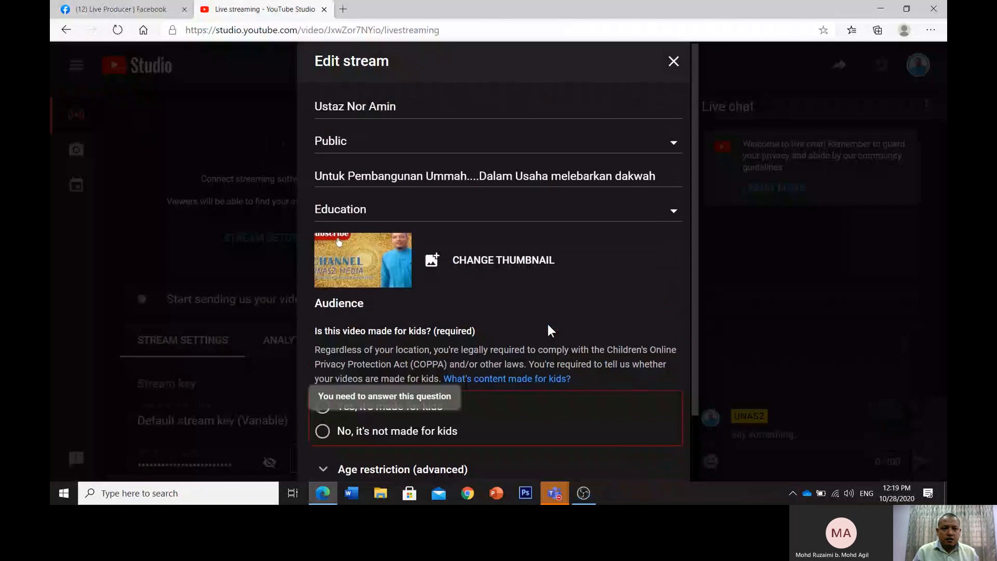
pyautogui.click(674, 62)
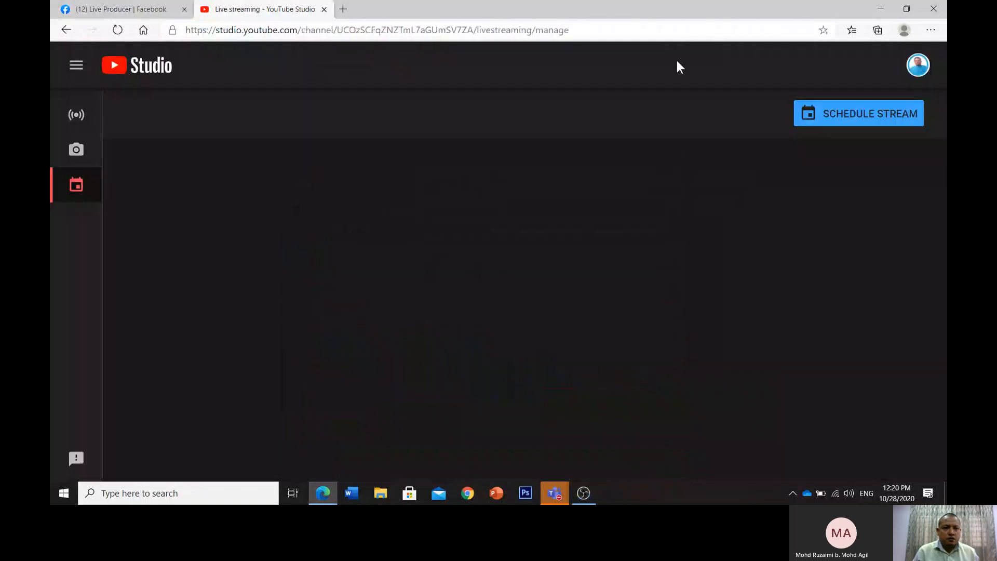
# Reopen the streaming software setup, mark the stream as not made for kids, and save the stream details
pyautogui.click(76, 112)
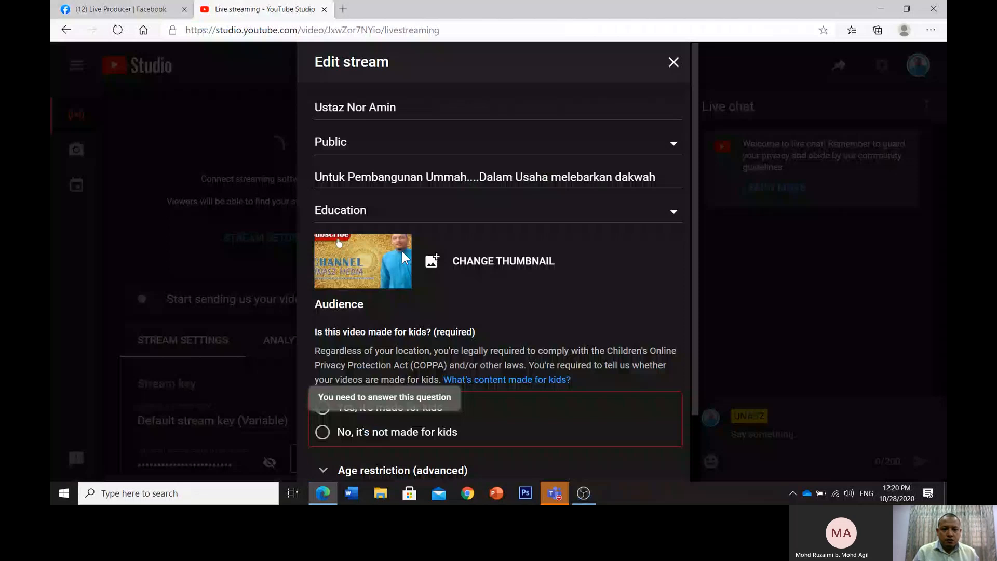
pyautogui.click(322, 432)
pyautogui.scroll(-2, 321, 395)
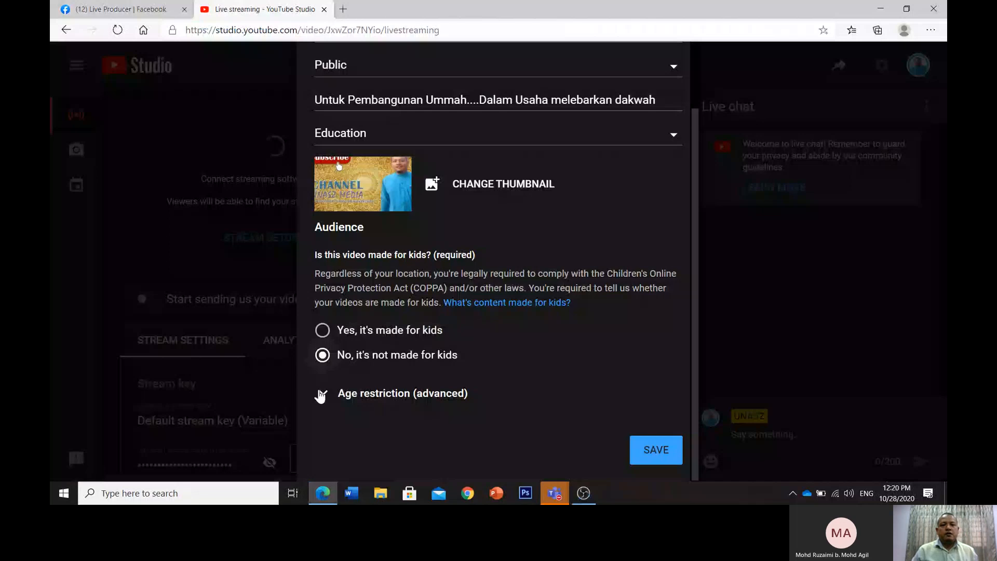
pyautogui.click(649, 451)
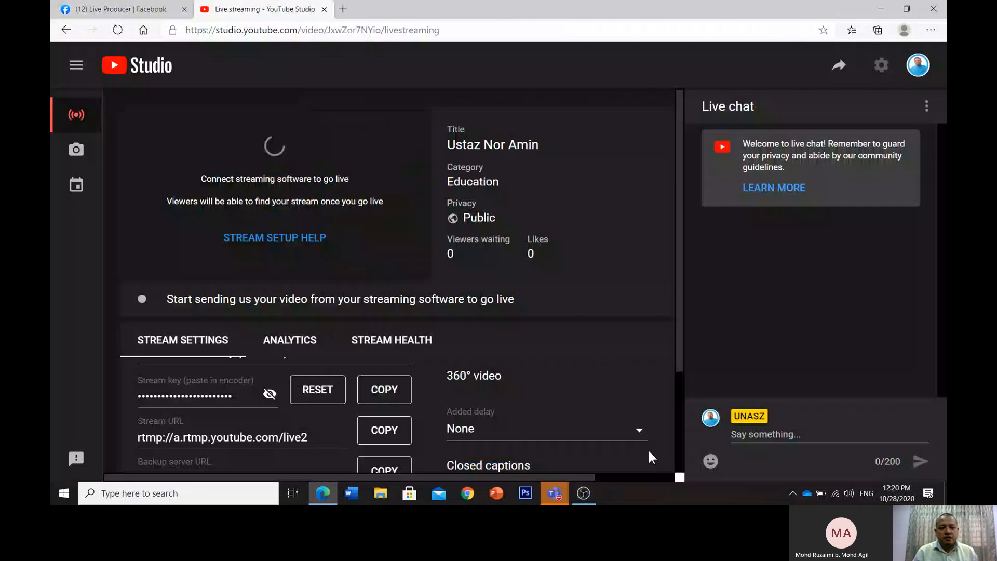
# Copy the primary stream URL from the YouTube stream settings
pyautogui.scroll(-1, 649, 451)
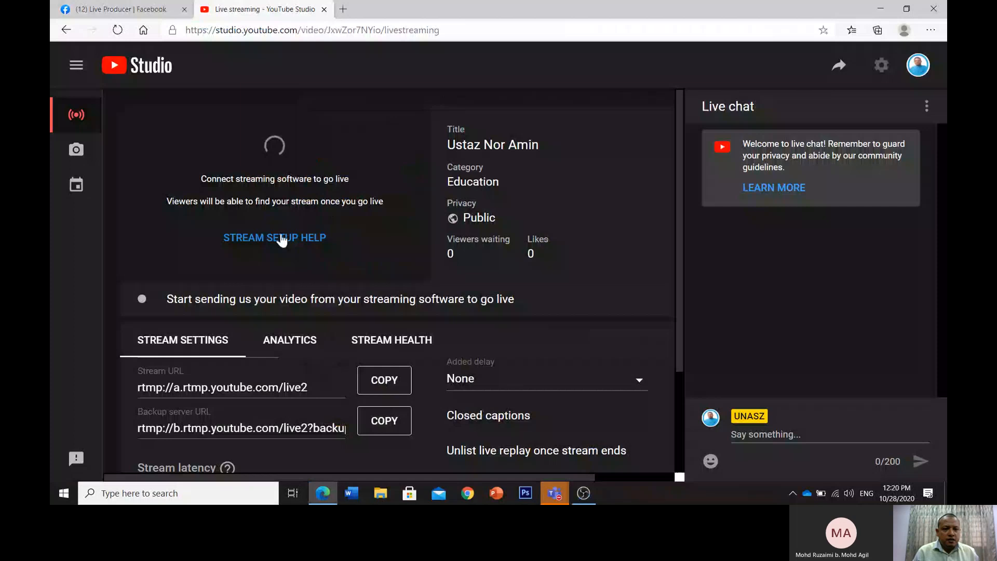
pyautogui.scroll(-3, 174, 247)
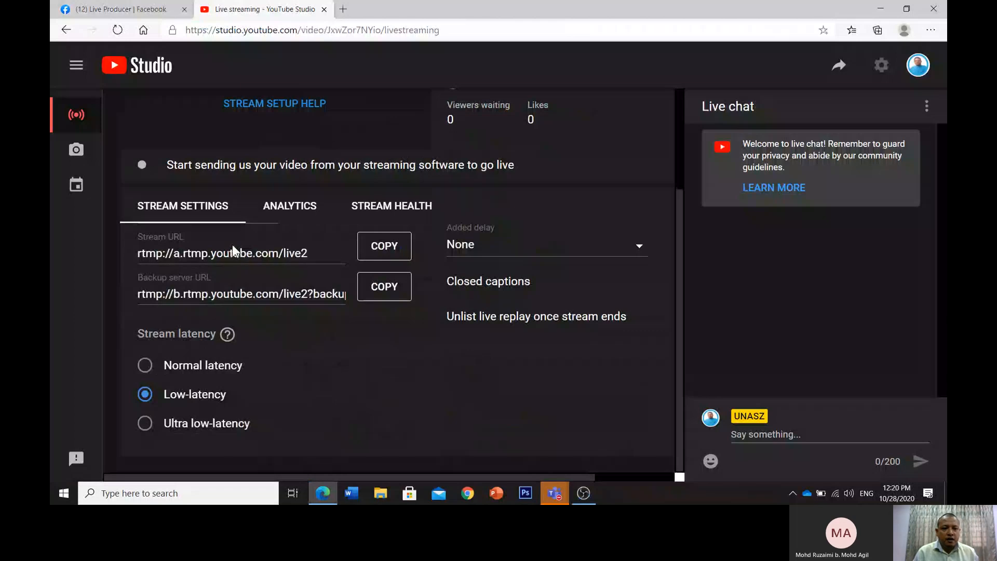
pyautogui.click(378, 245)
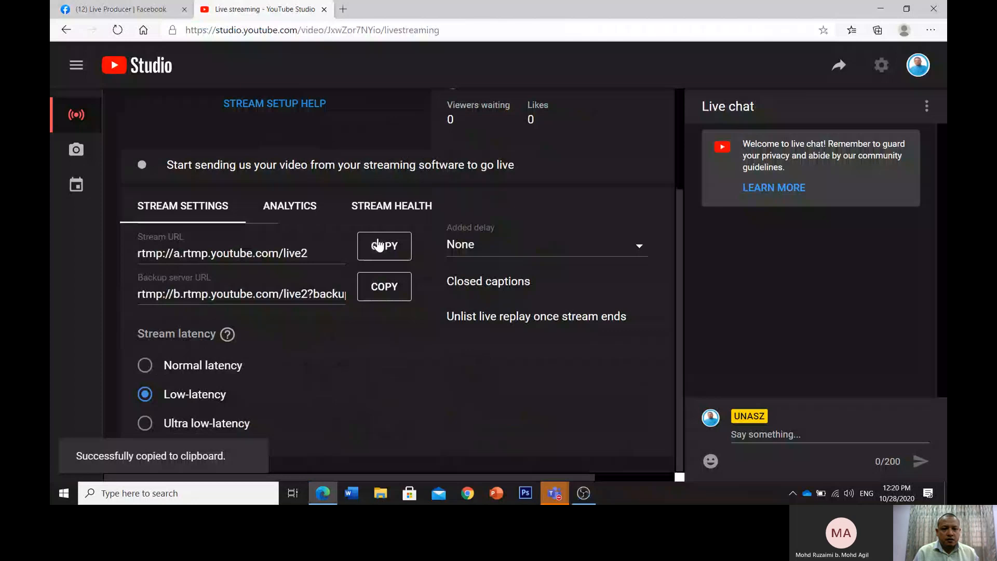
# View the stream's analytics and stream health, and return to its stream settings
pyautogui.click(290, 206)
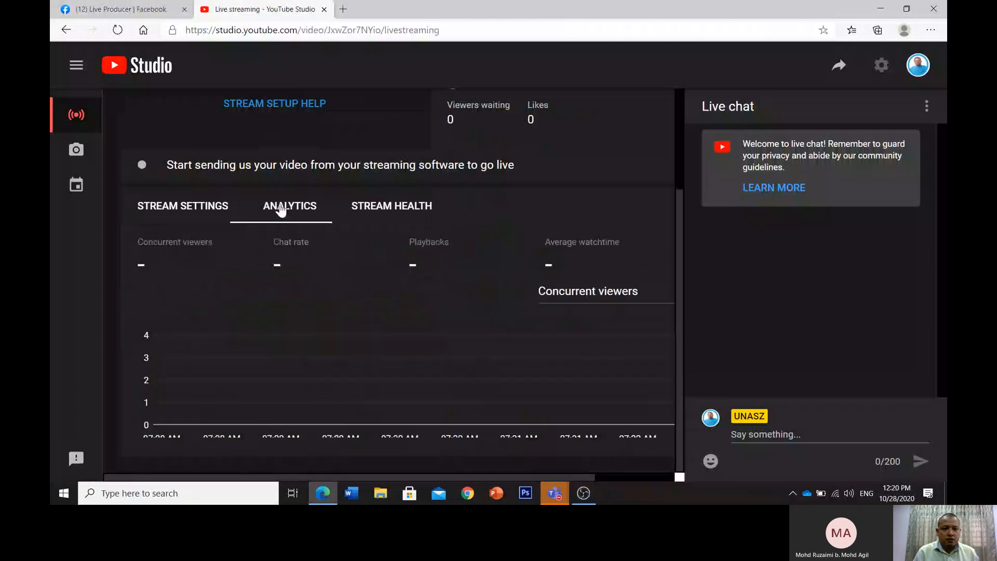
pyautogui.click(405, 219)
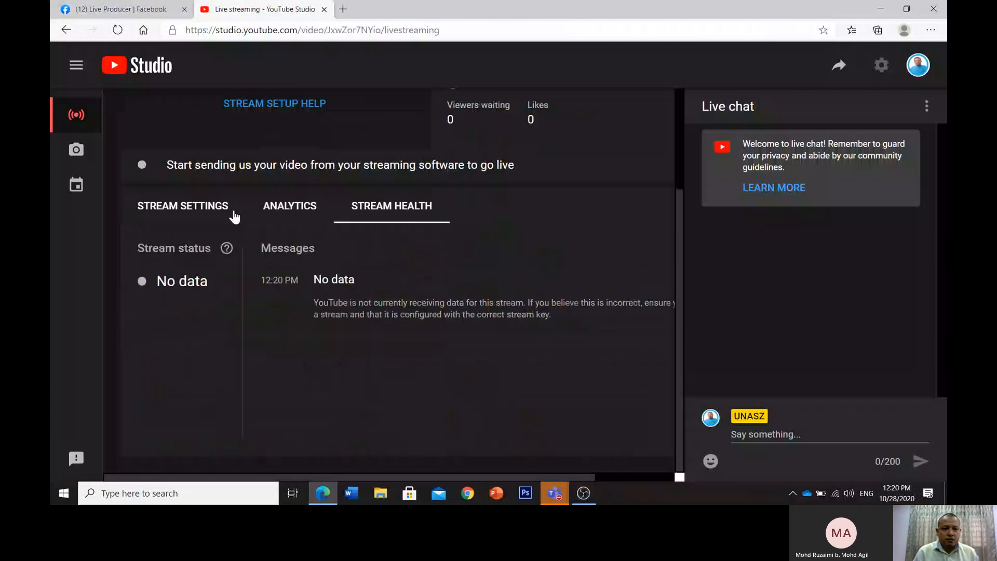
pyautogui.click(184, 211)
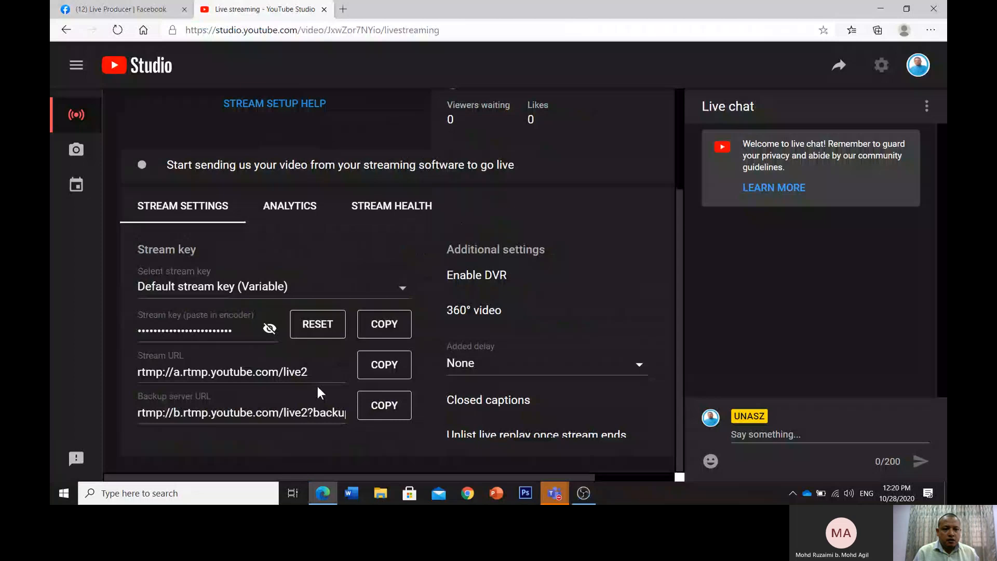
# Create a new stream key named "Pengenalan Pelajar Baru" with variable bitrate
pyautogui.click(405, 289)
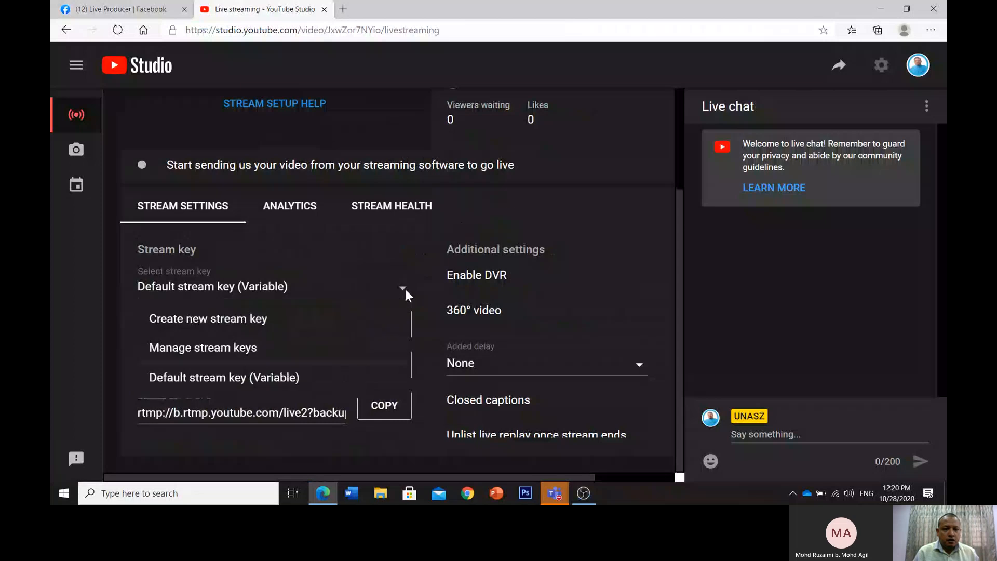
pyautogui.click(259, 324)
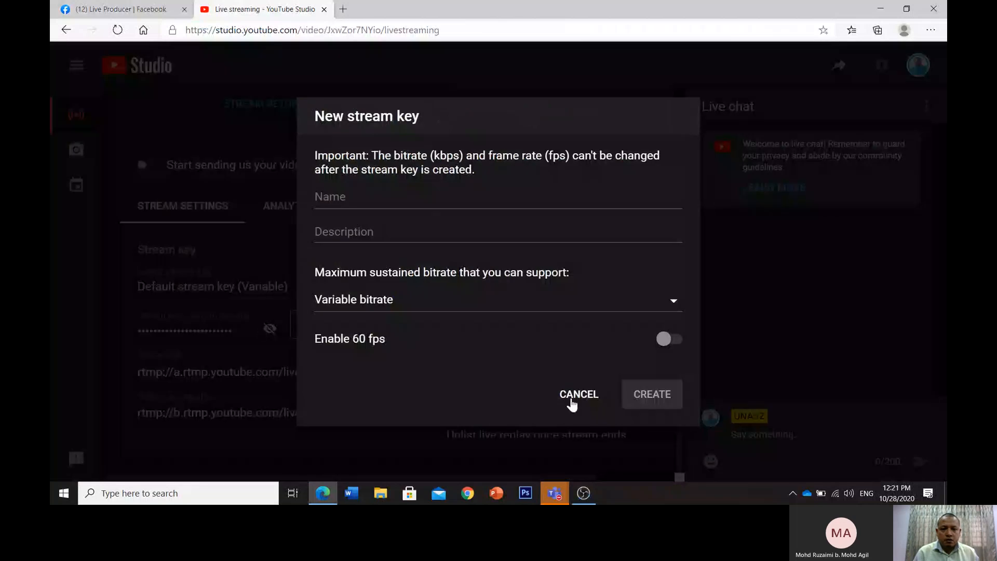
pyautogui.click(385, 196)
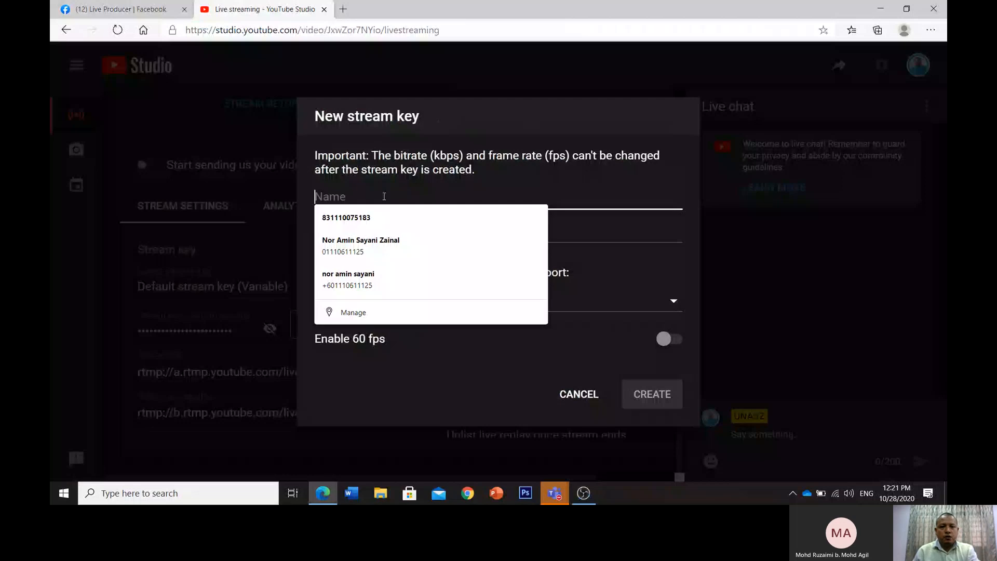
pyautogui.click(698, 206)
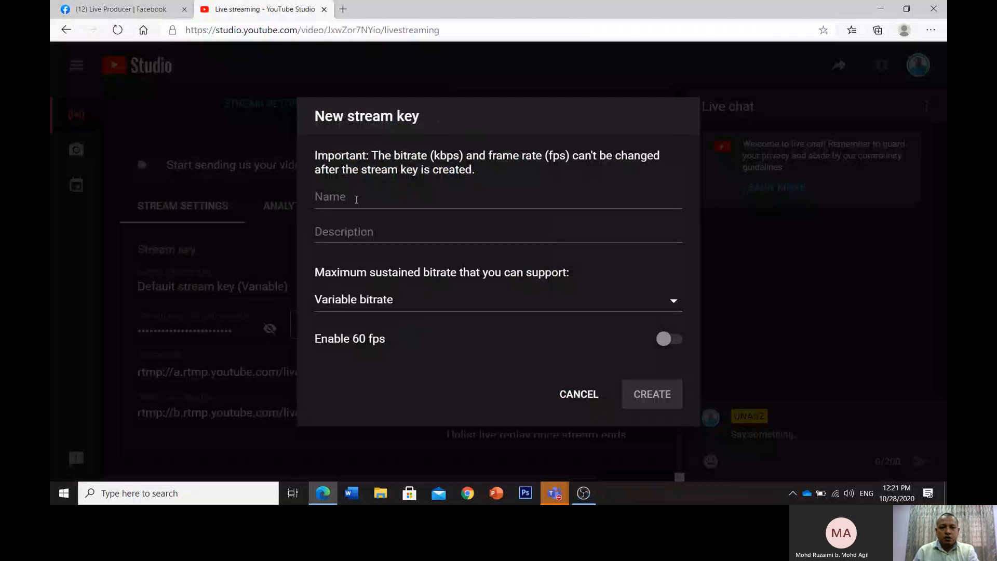
pyautogui.click(357, 200)
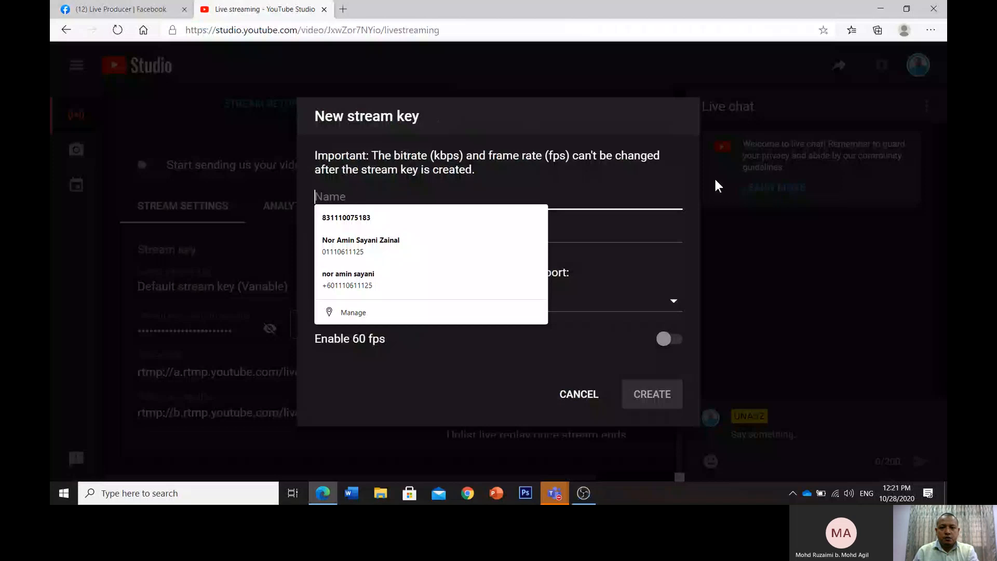
pyautogui.click(689, 179)
pyautogui.click(500, 194)
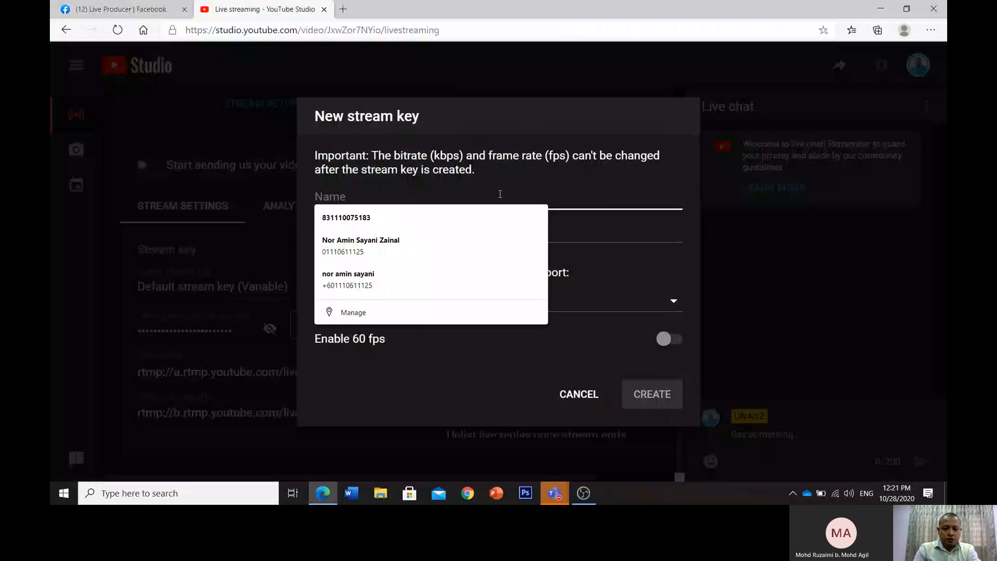
pyautogui.write('Pengenalan')
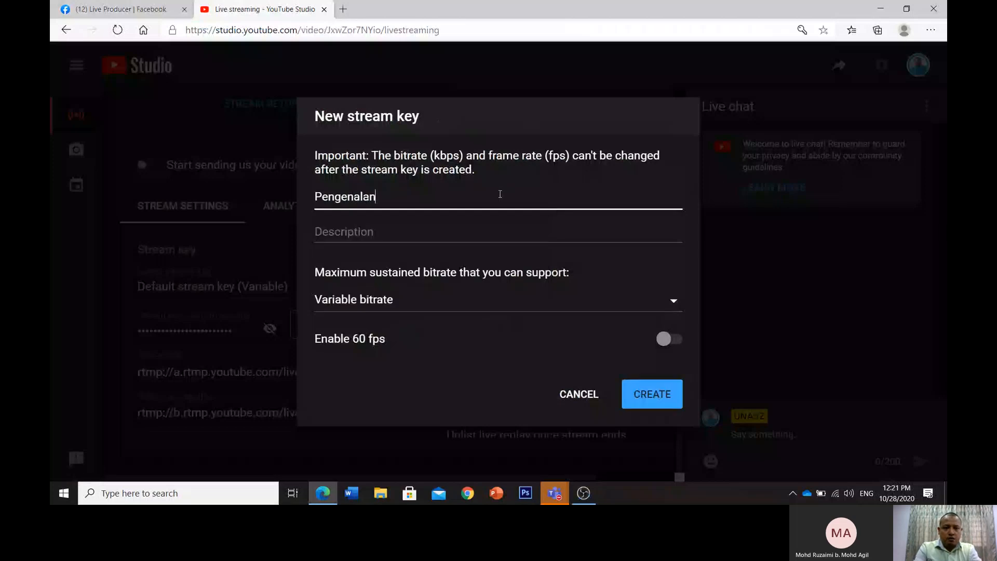
pyautogui.write(' Pelajar ')
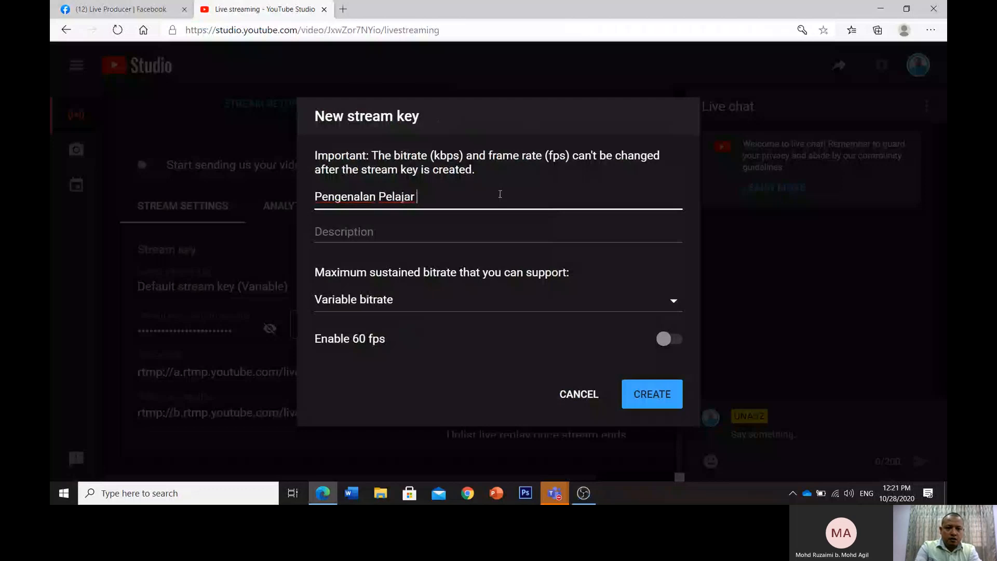
pyautogui.write('Baru')
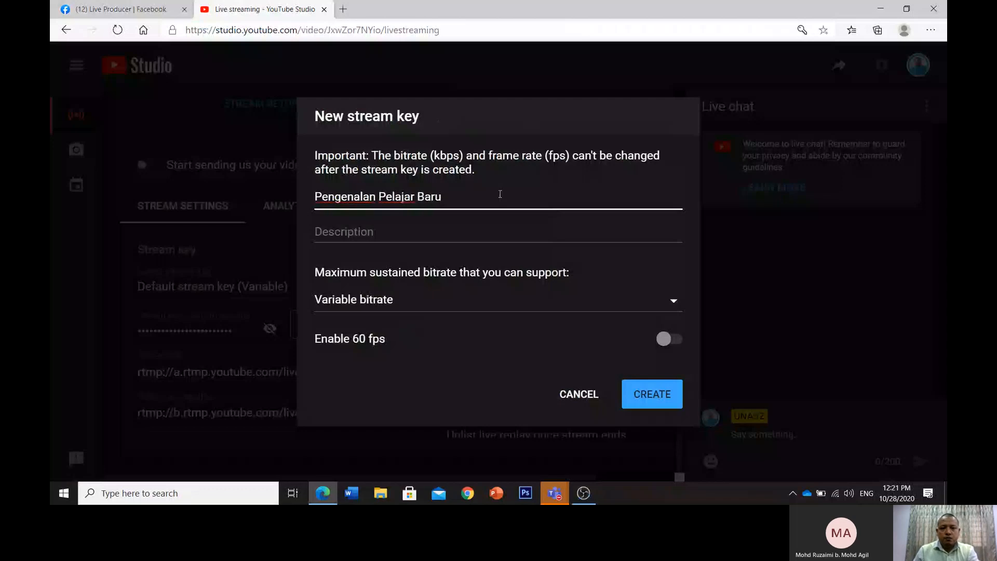
pyautogui.click(676, 398)
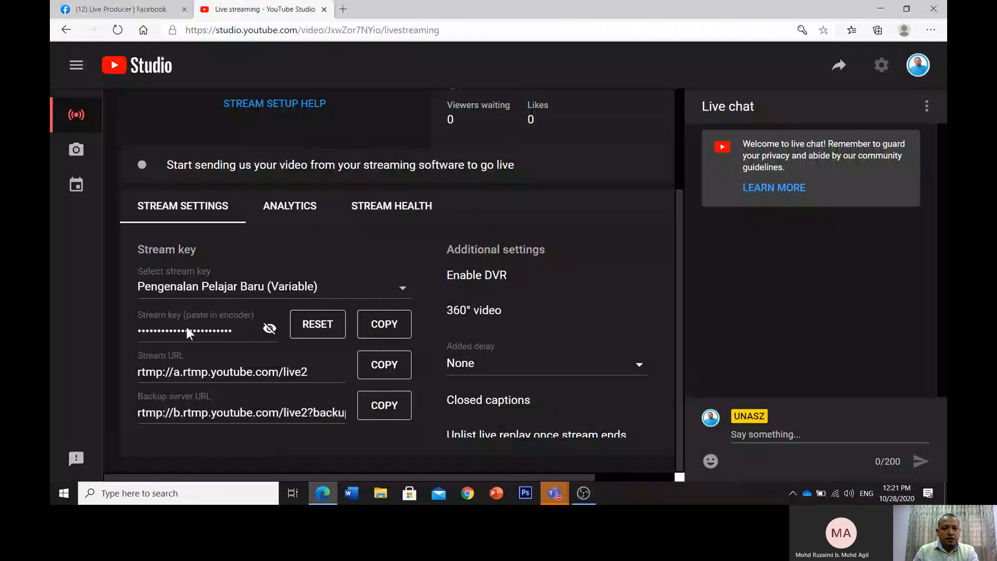
# Reveal the new YouTube stream key briefly, hide it again, and copy it to the clipboard
pyautogui.click(270, 329)
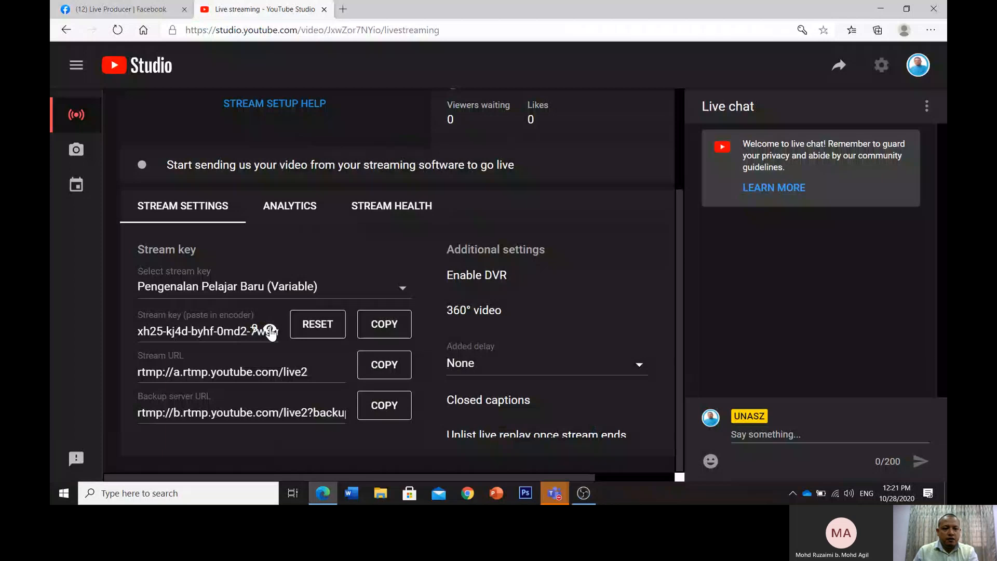
pyautogui.click(270, 330)
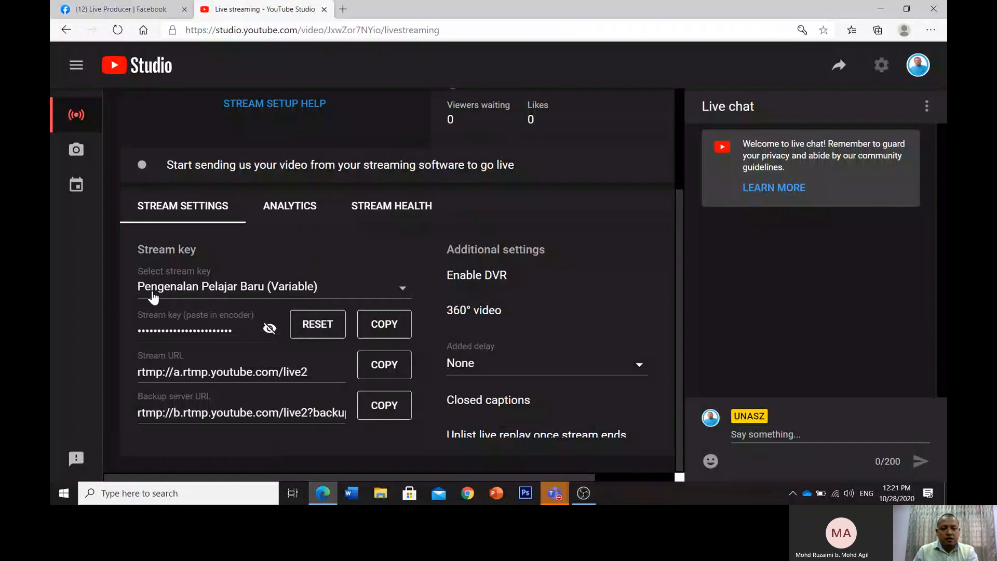
pyautogui.click(386, 330)
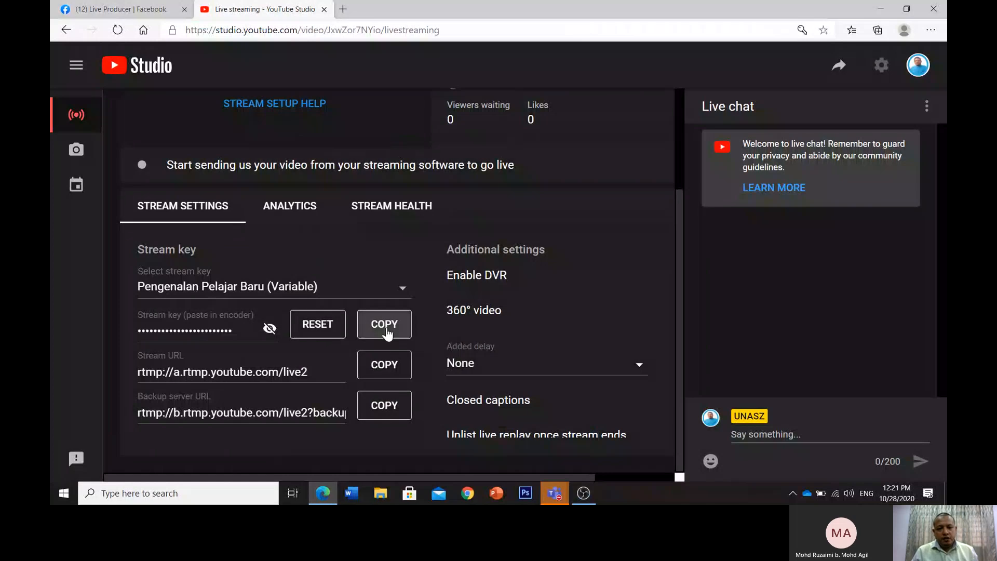
# Switch to OBS, stop the running stream, and set the streaming service to YouTube / YouTube Gaming
pyautogui.click(584, 498)
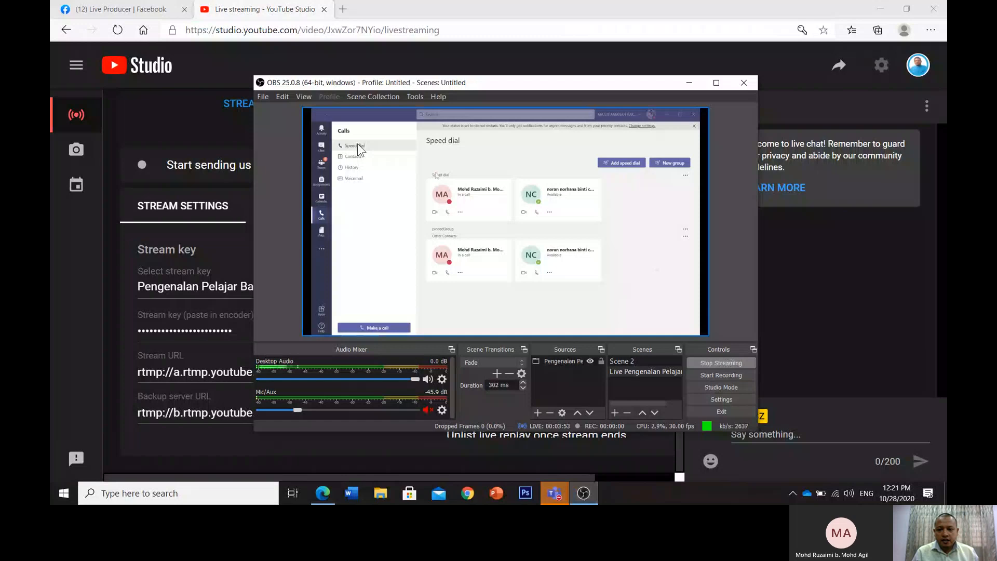
pyautogui.click(720, 363)
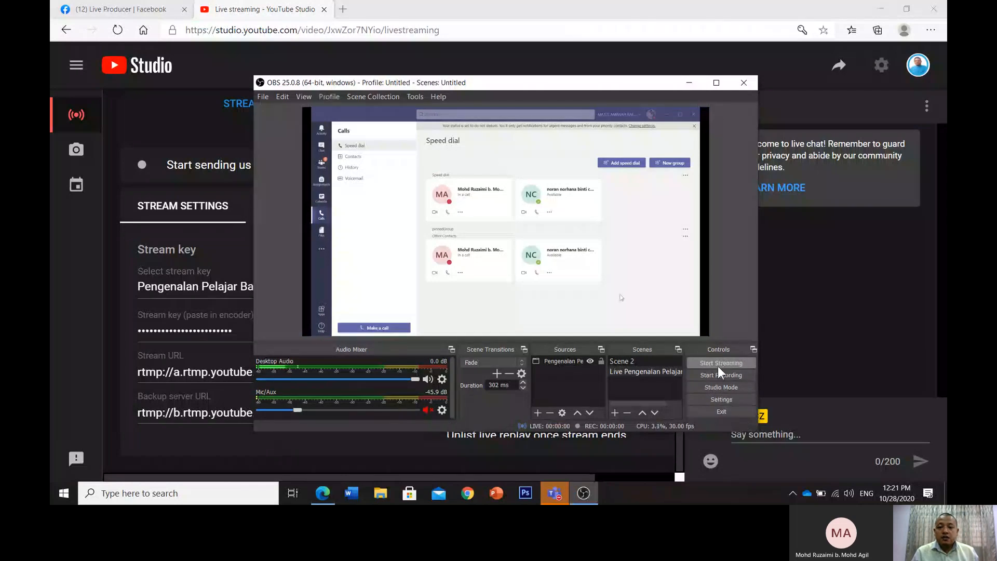
pyautogui.click(720, 398)
pyautogui.click(299, 132)
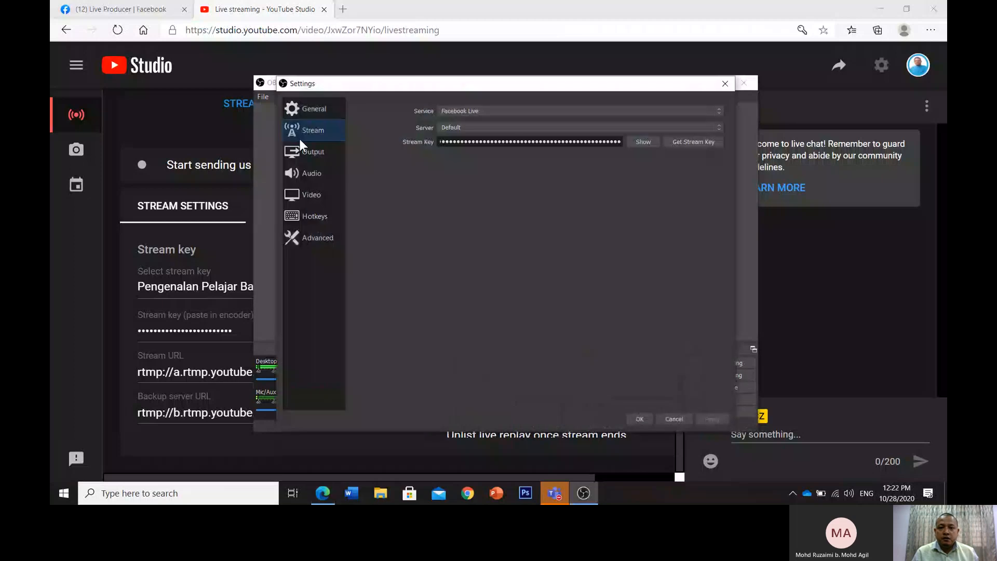
pyautogui.click(718, 111)
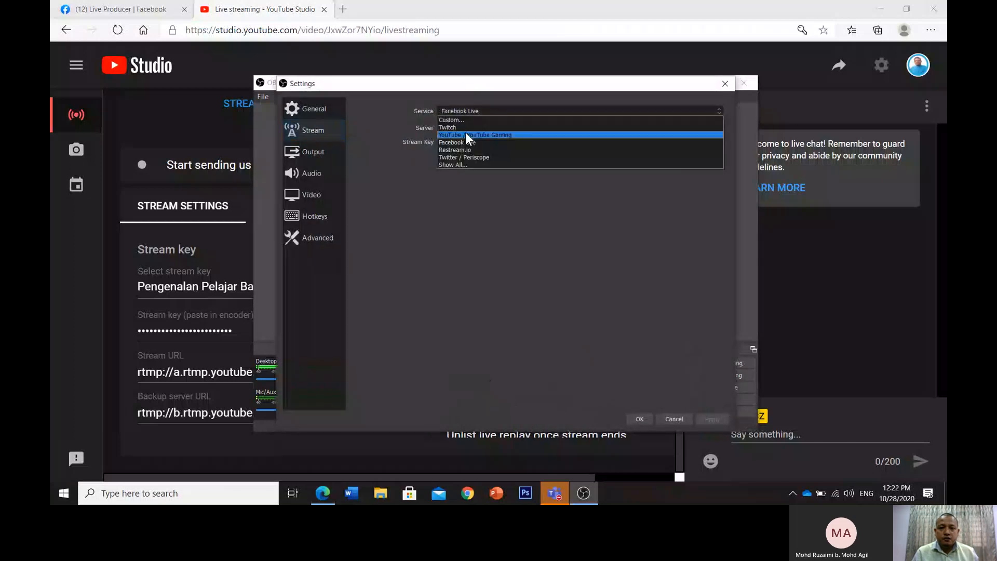
pyautogui.click(465, 132)
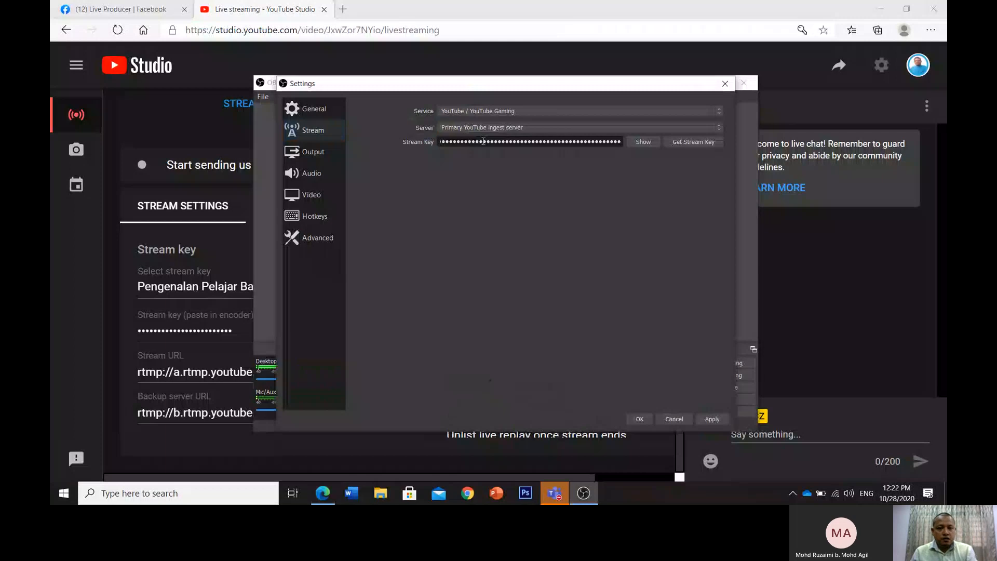
# Replace the stream key in the OBS stream settings with the copied YouTube stream key and save the settings
pyautogui.doubleClick(483, 142)
pyautogui.press('BackSpace')
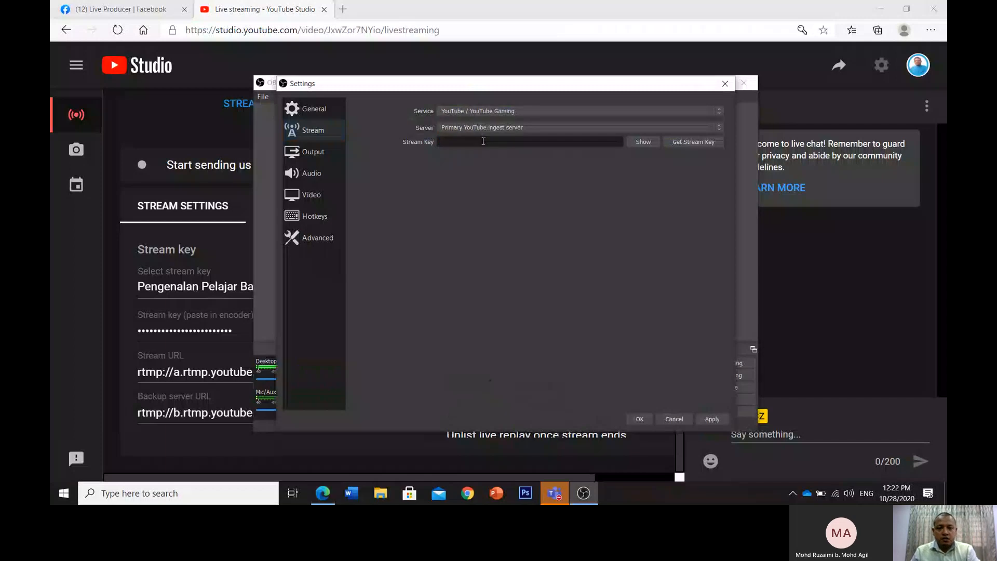
pyautogui.hotkey('ctrl', 'v')
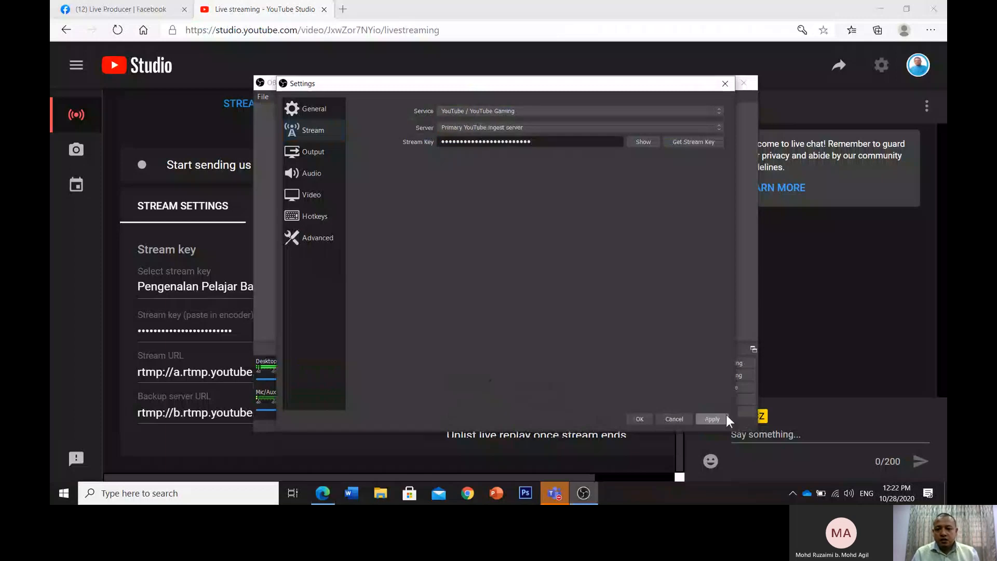
pyautogui.click(639, 419)
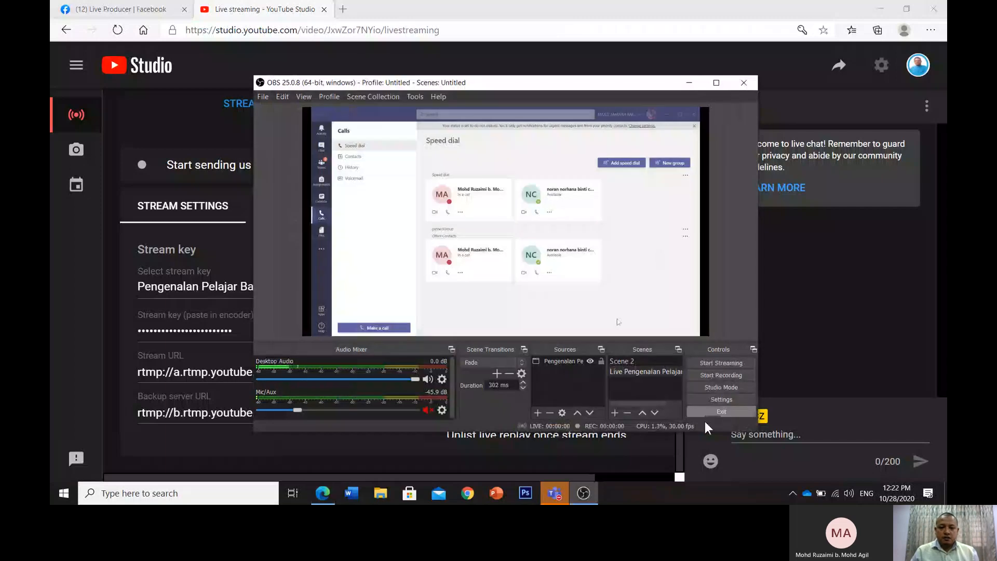
# Switch to YouTube Studio in the browser and review the stream preview area, connection status and stream settings
pyautogui.click(323, 493)
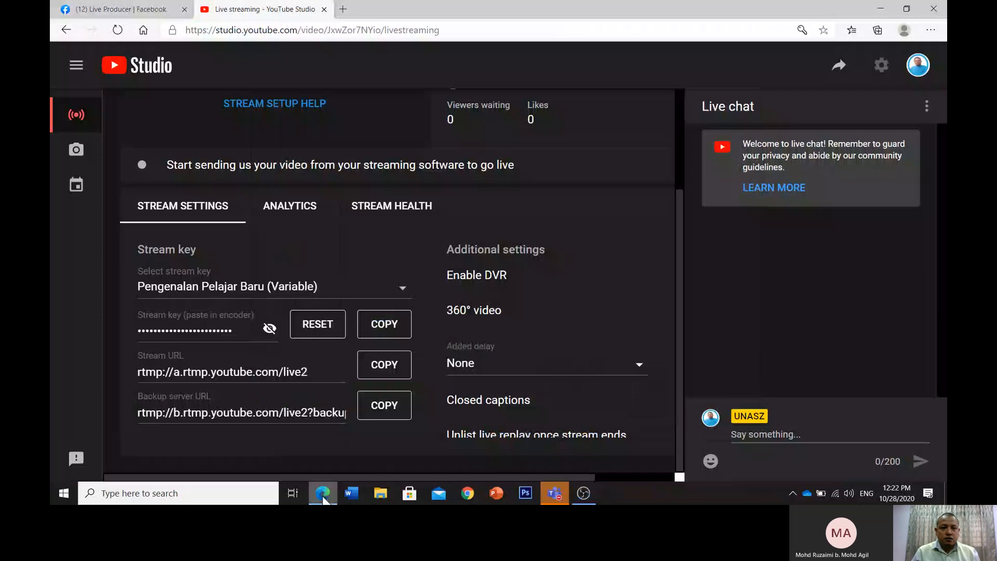
pyautogui.scroll(3, 413, 265)
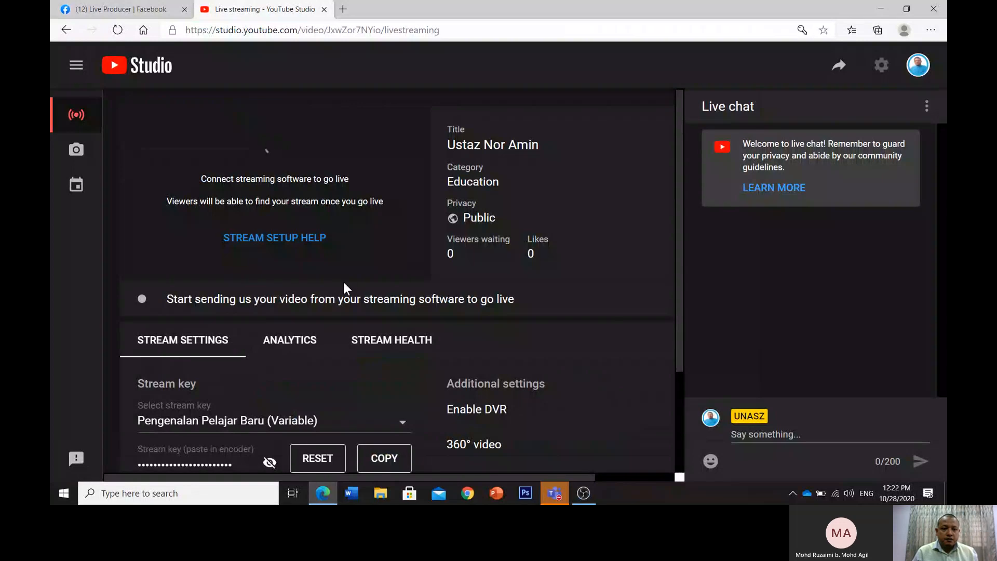
pyautogui.scroll(-2, 344, 282)
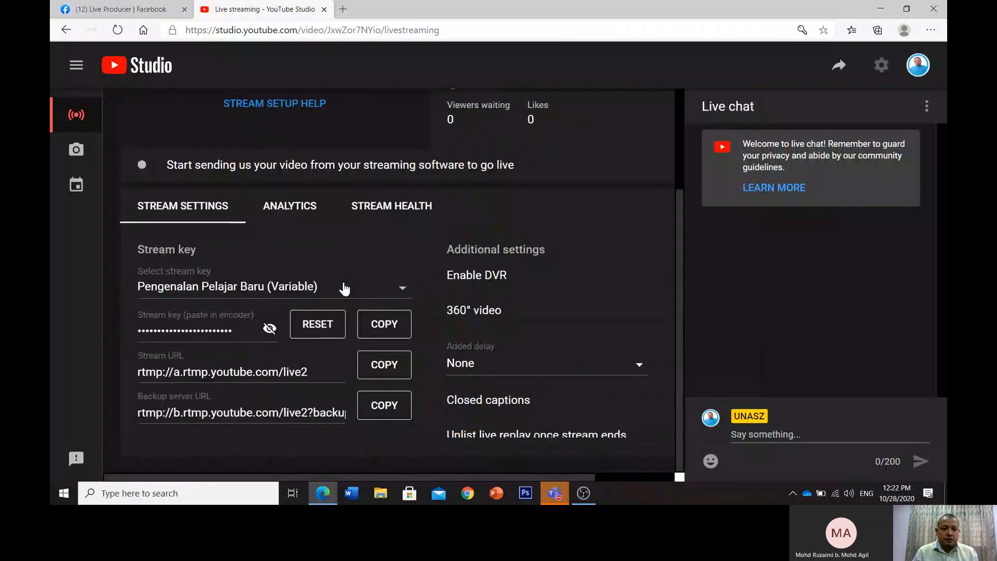
pyautogui.scroll(2, 344, 288)
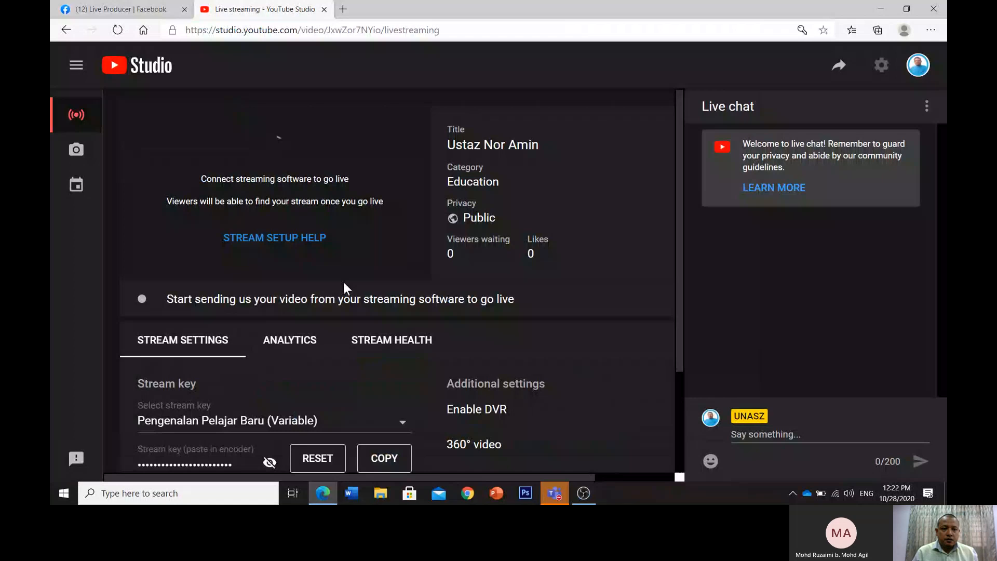
# Start streaming from OBS and check the live preview in YouTube Studio
pyautogui.click(582, 490)
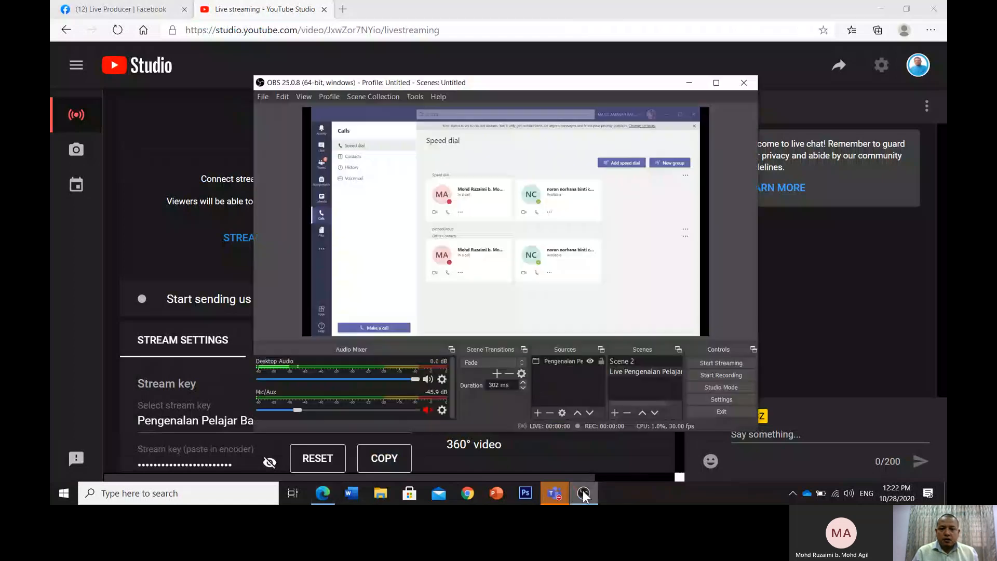
pyautogui.click(724, 363)
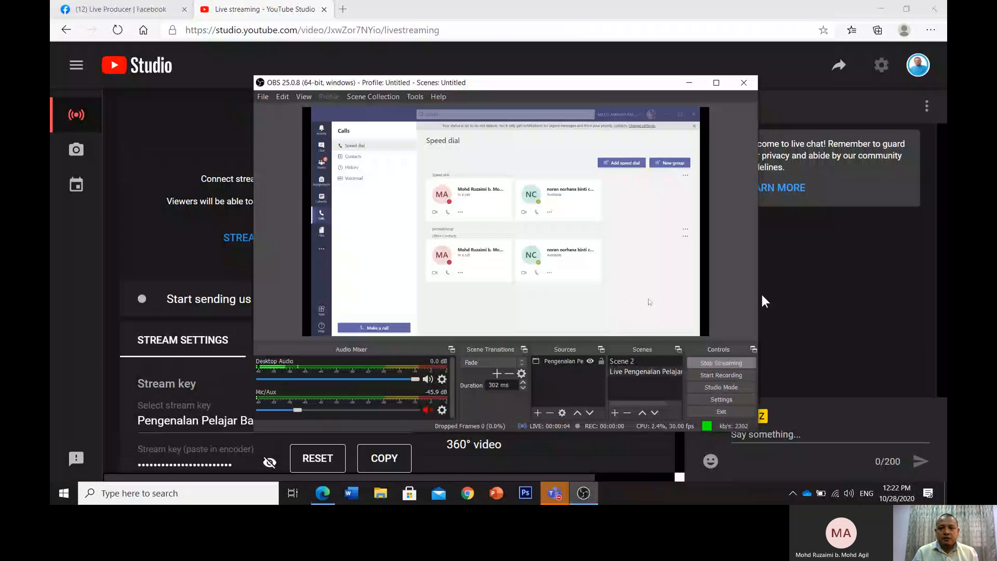
pyautogui.click(816, 239)
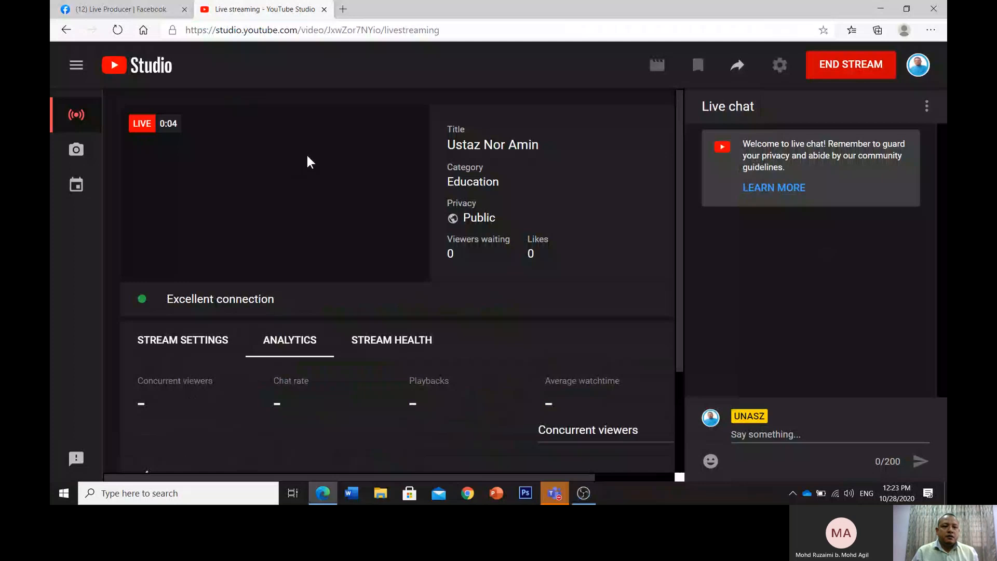
pyautogui.click(583, 494)
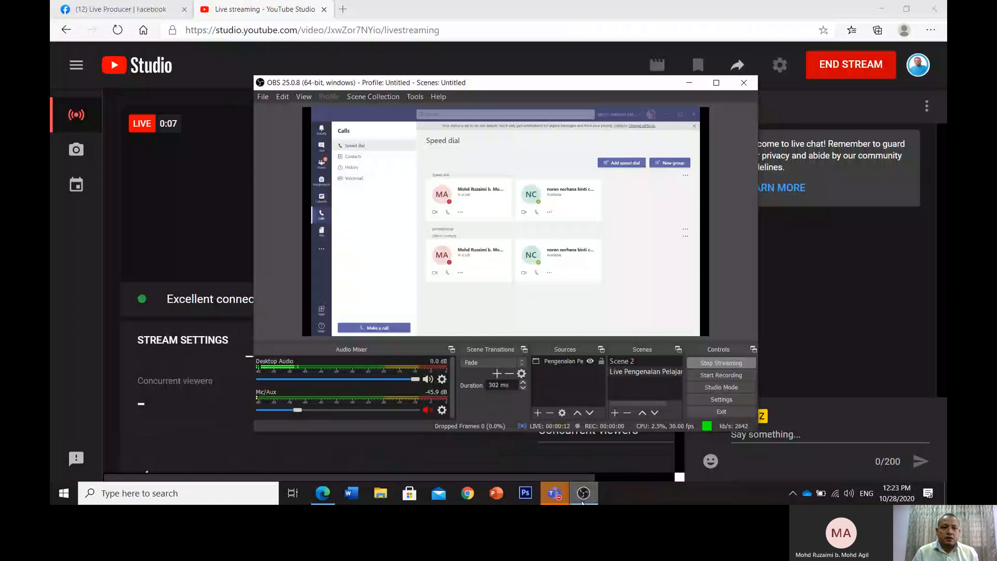
pyautogui.click(227, 190)
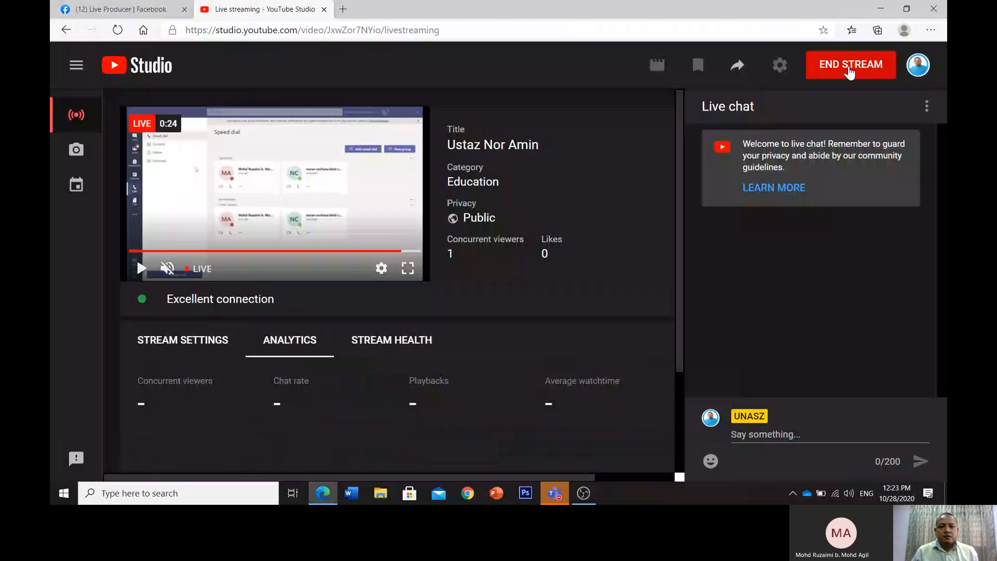
# End the live stream in YouTube Studio, confirm it, and continue to the stream summary
pyautogui.click(849, 72)
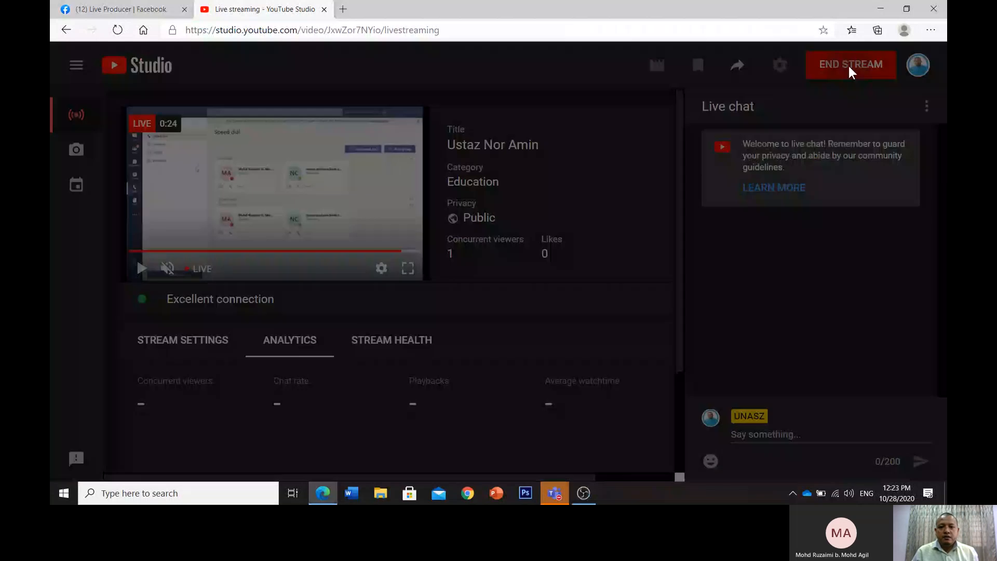
pyautogui.click(630, 279)
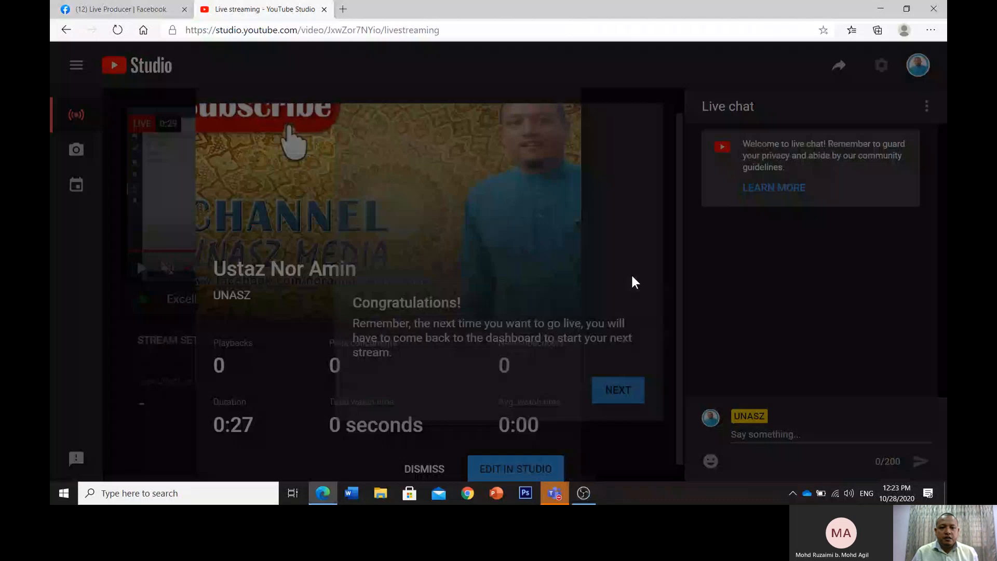
pyautogui.click(629, 396)
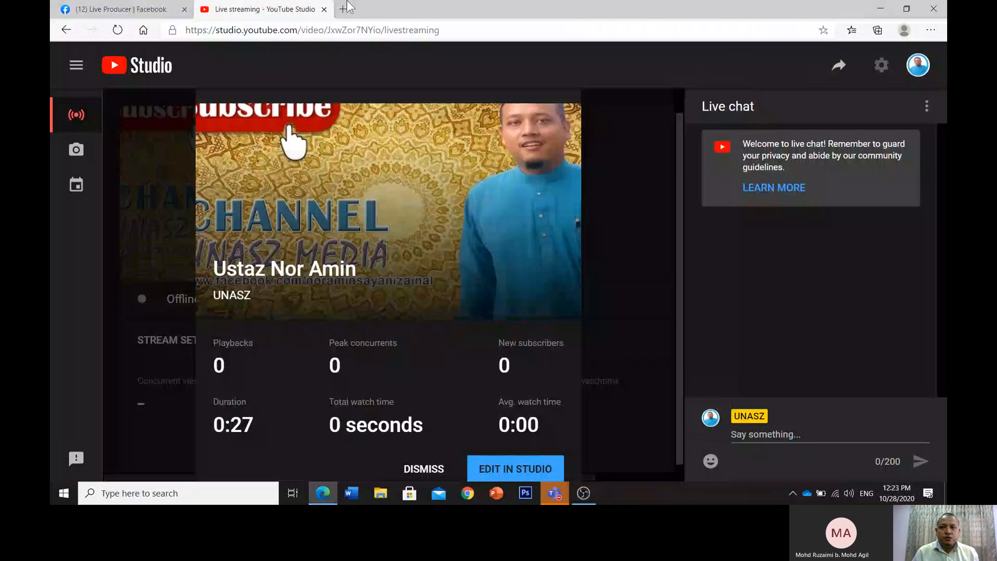
# Close the YouTube Studio page and the browser with the Facebook Live Producer page
pyautogui.click(324, 8)
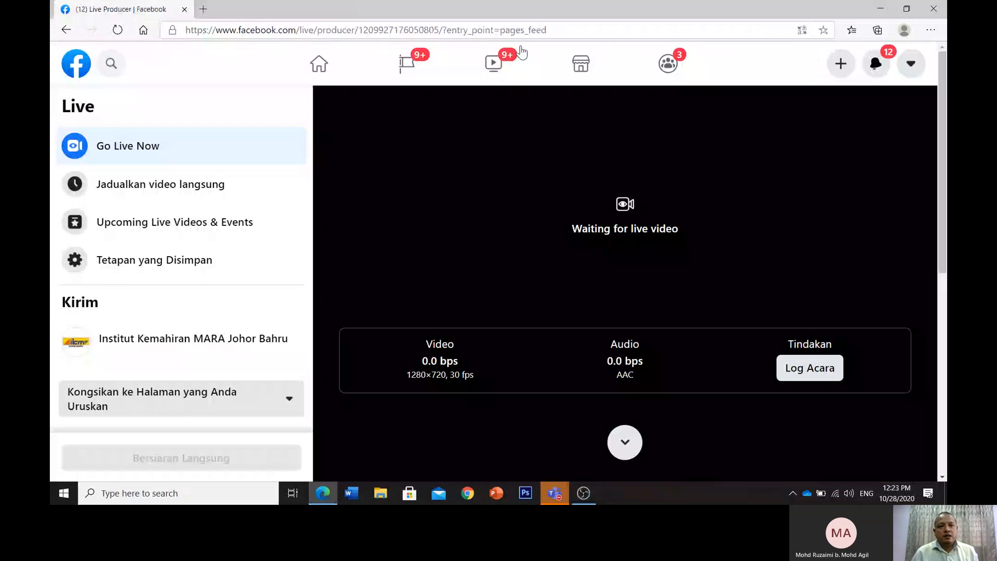
pyautogui.click(936, 8)
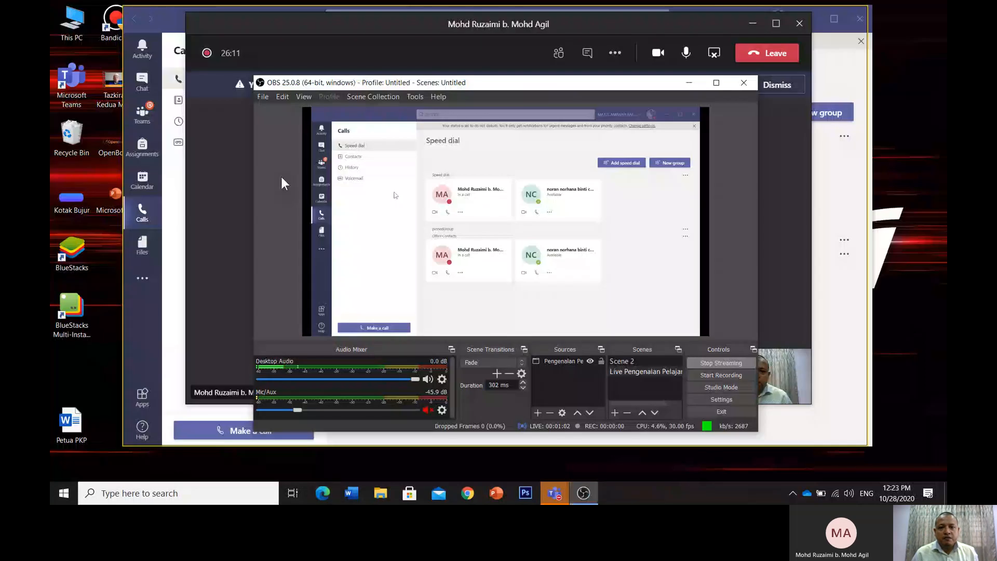